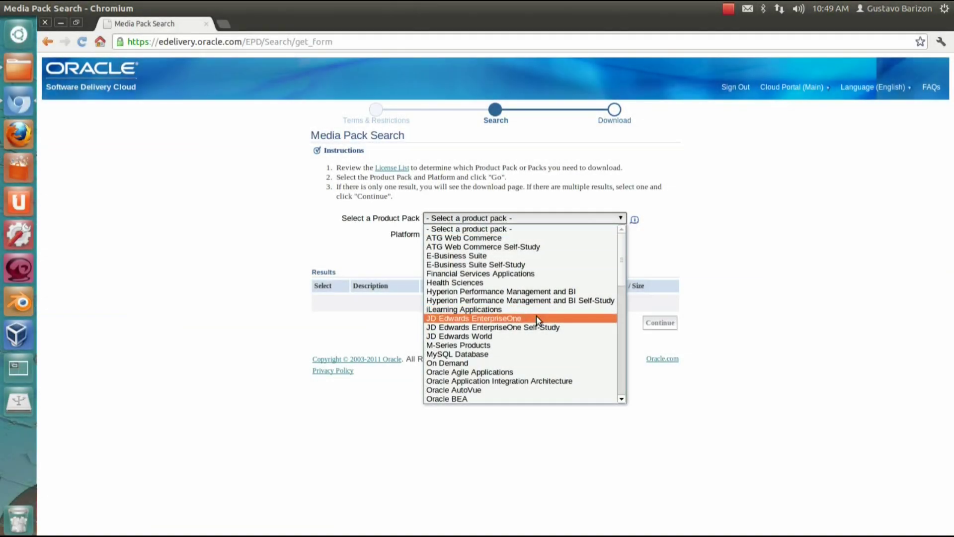
# Search for JD Edwards EnterpriseOne media packs for Microsoft Windows x64 (64-bit).
pyautogui.click(536, 318)
pyautogui.click(490, 236)
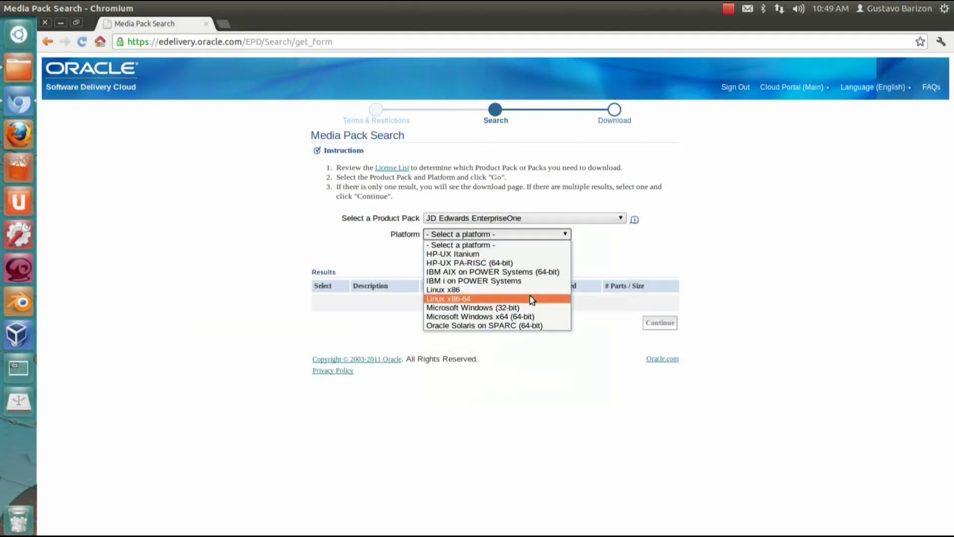
pyautogui.click(541, 318)
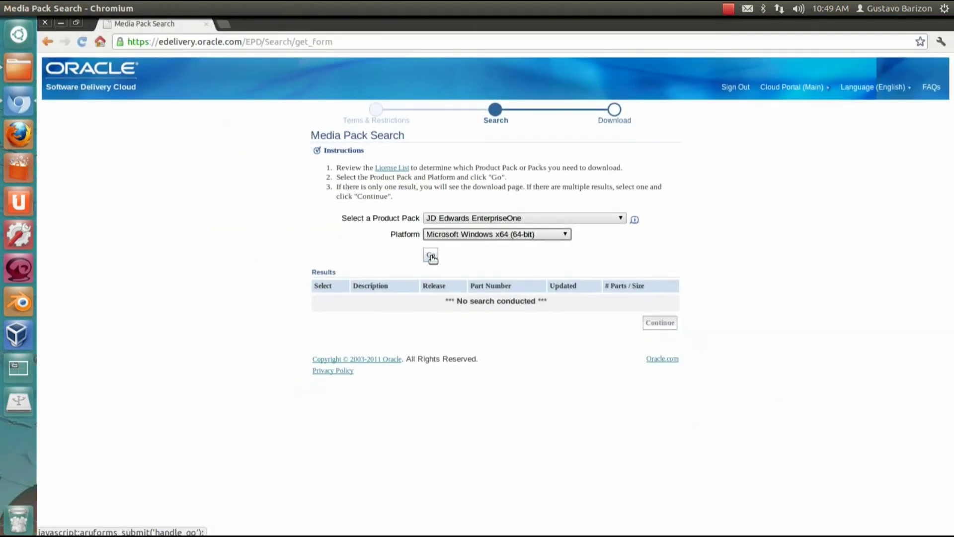
pyautogui.click(430, 256)
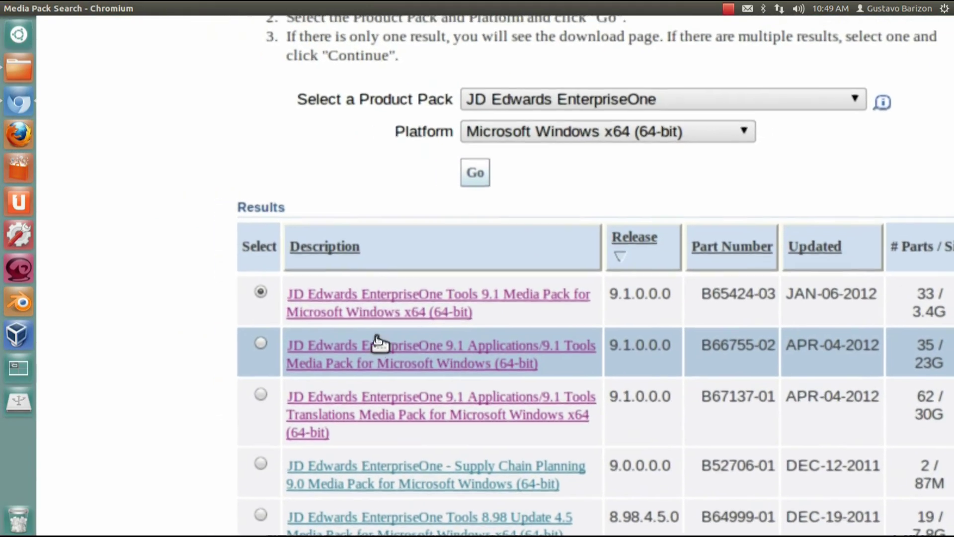
pyautogui.press('super+m')
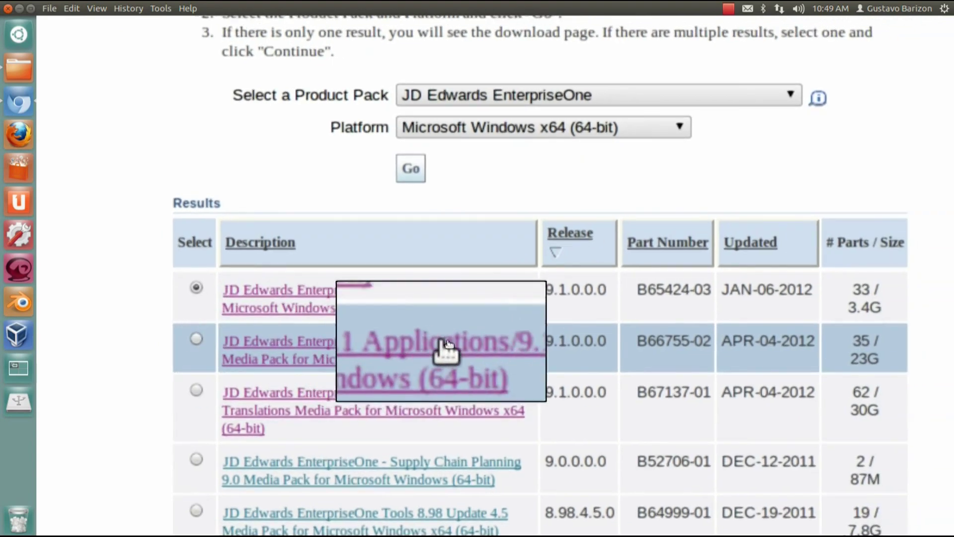
pyautogui.press('super+m')
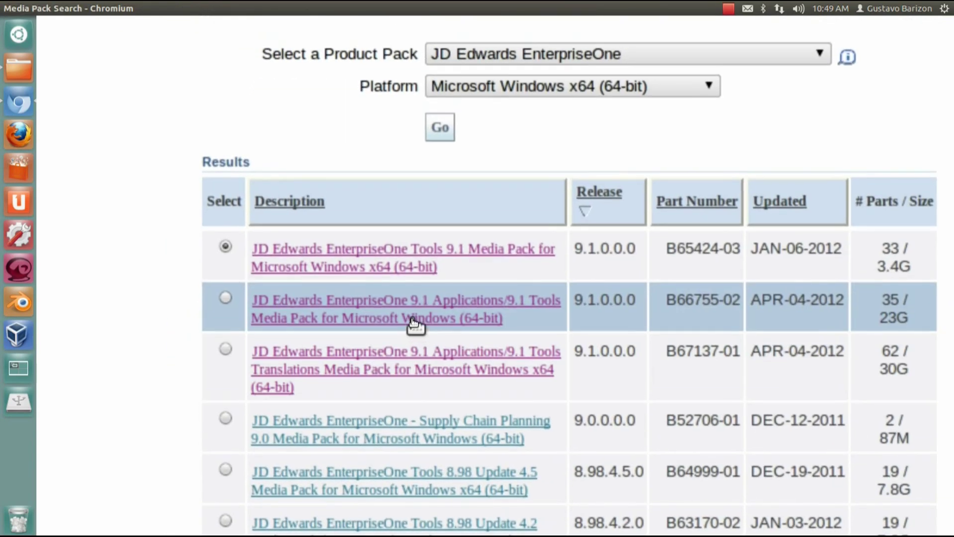
# Open the EnterpriseOne 9.1 Applications/Tools media pack and download the Standalone parts, ending with Part 4.
pyautogui.click(412, 323)
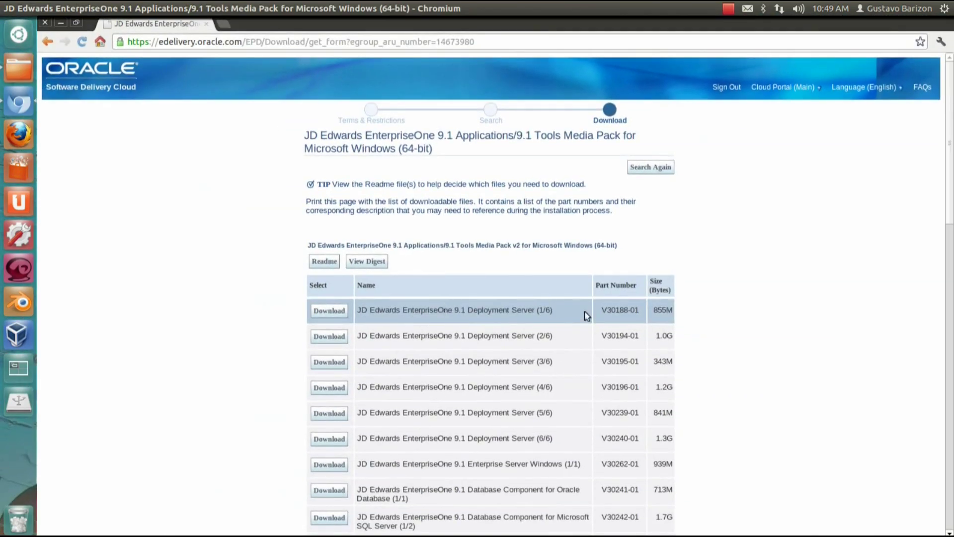
pyautogui.scroll(-3, 704, 324)
pyautogui.scroll(-3, 696, 323)
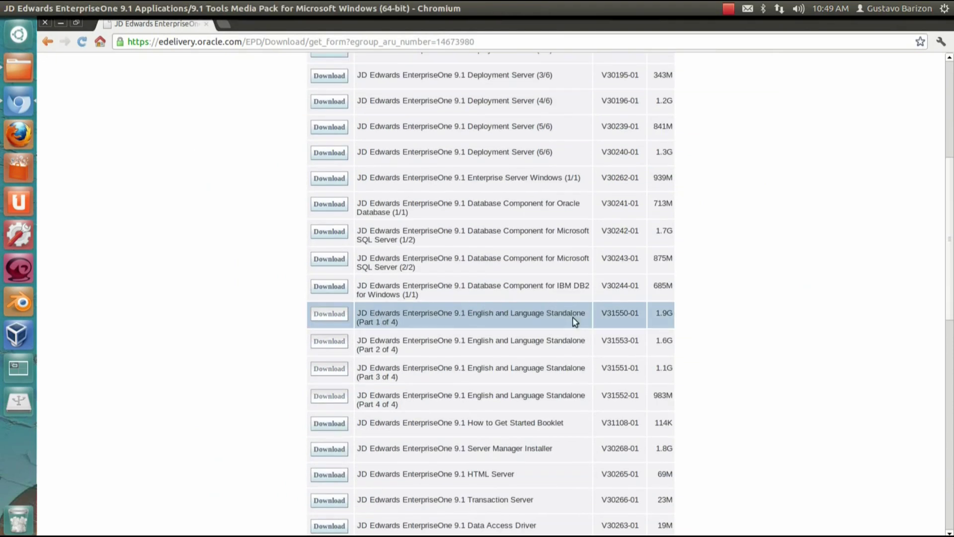
pyautogui.press('super+m')
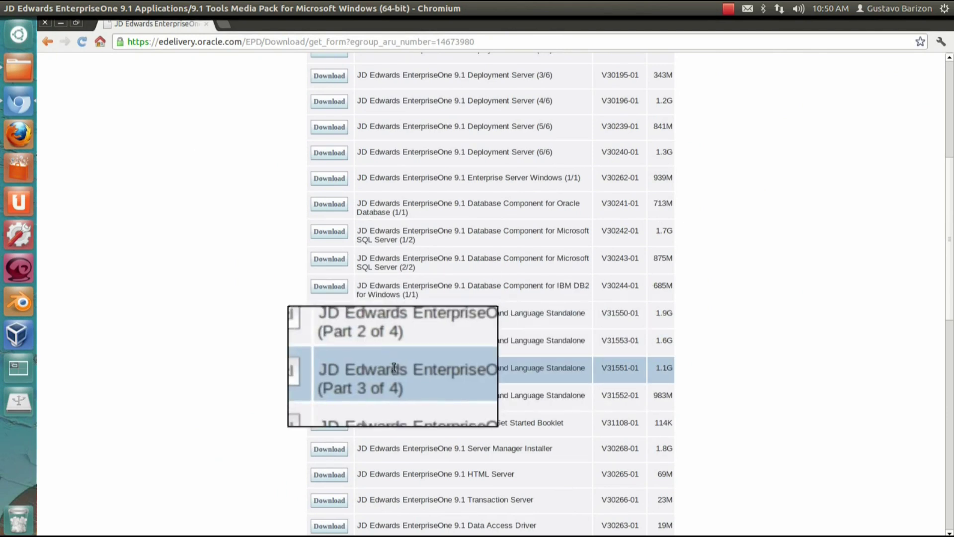
pyautogui.press('super+m')
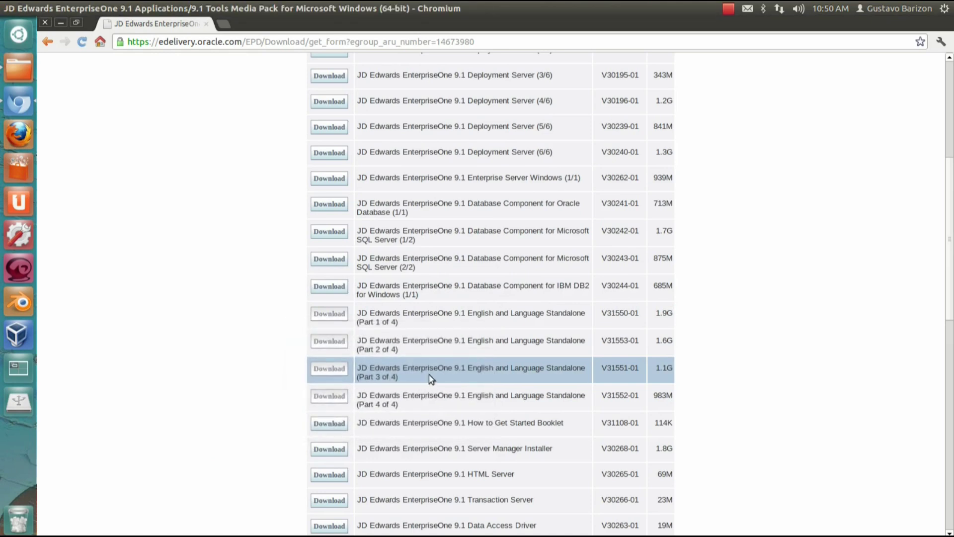
pyautogui.scroll(-4, 448, 371)
pyautogui.scroll(1, 466, 277)
pyautogui.keyDown('super'); pyautogui.scroll(2, 466, 277); pyautogui.keyUp('super')
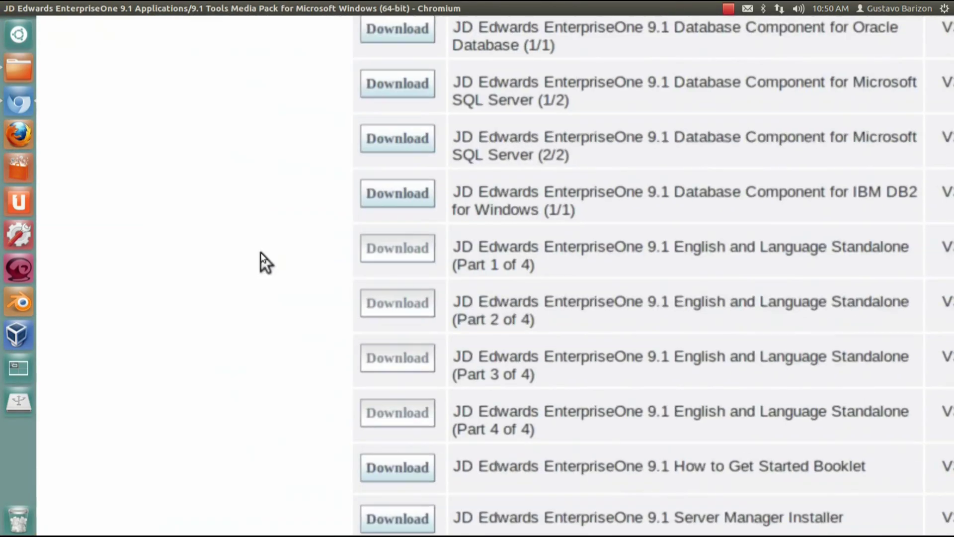
pyautogui.hscroll(1, 498, 248)
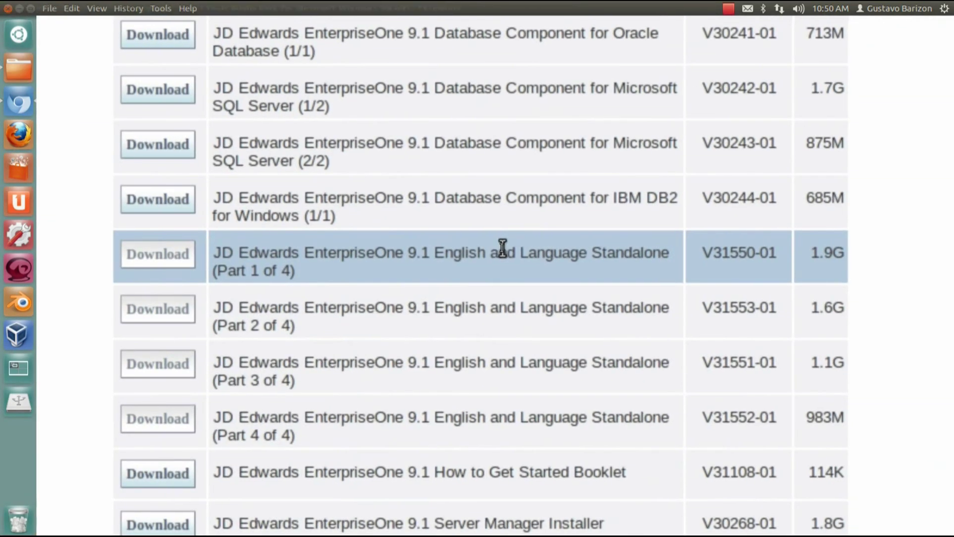
pyautogui.keyDown('super'); pyautogui.scroll(-2, 501, 247); pyautogui.keyUp('super')
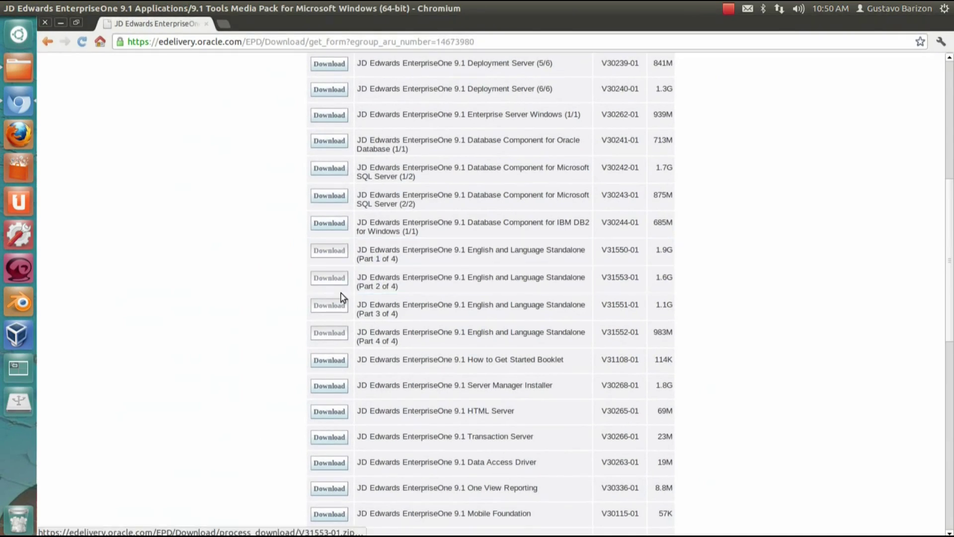
pyautogui.click(338, 332)
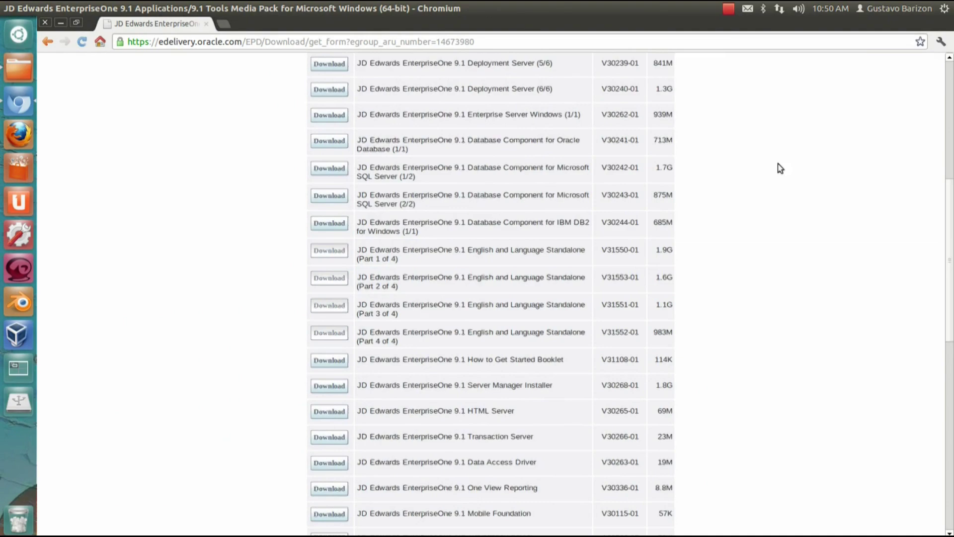
pyautogui.scroll(7, 771, 233)
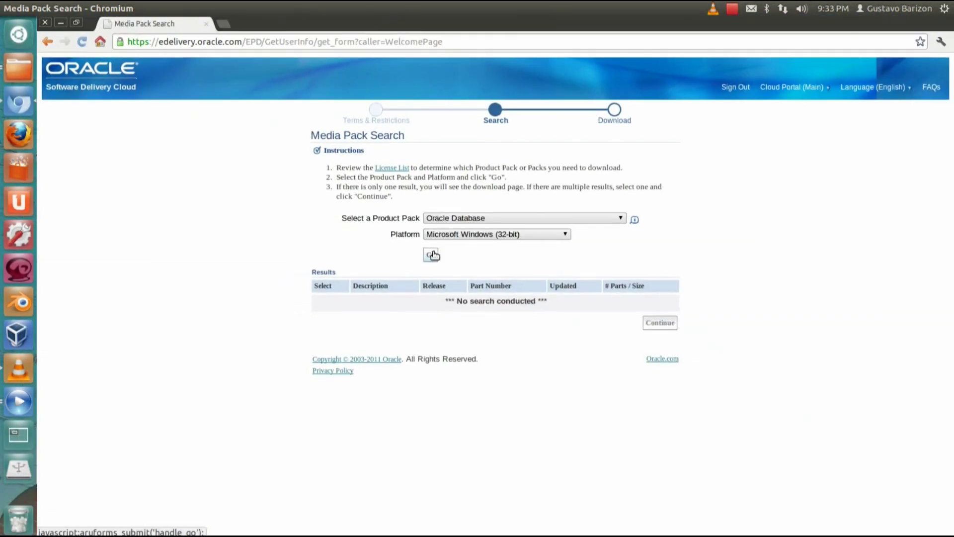
# Search Oracle Database packs for Windows 32-bit and open the Database 11g Release 2 (11.2.0.1.0) downloads.
pyautogui.click(432, 255)
pyautogui.scroll(-5, 318, 220)
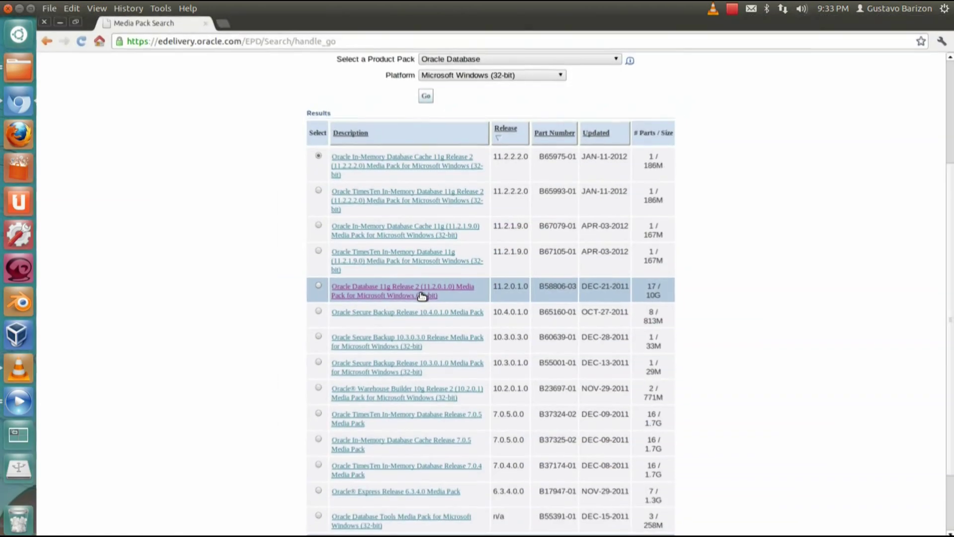
pyautogui.click(350, 293)
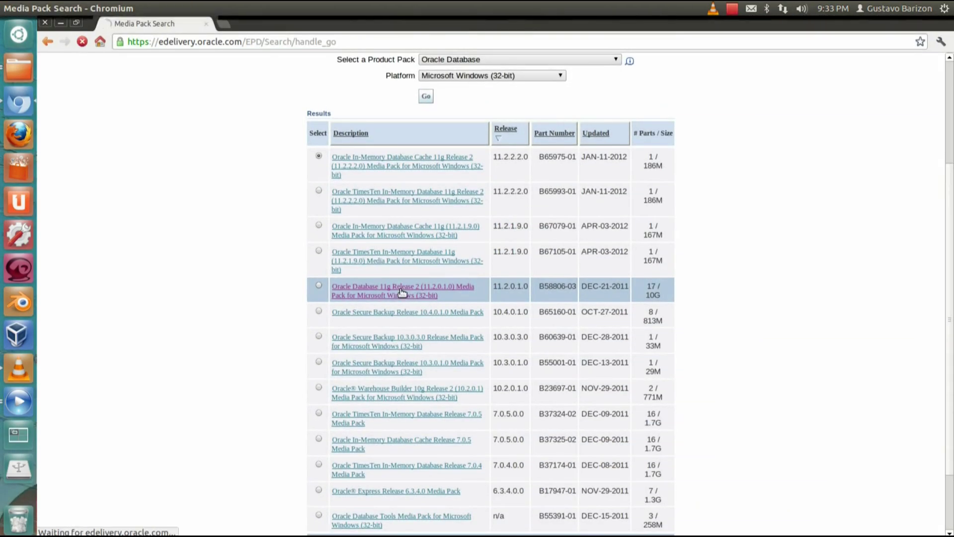
pyautogui.scroll(-10, 266, 256)
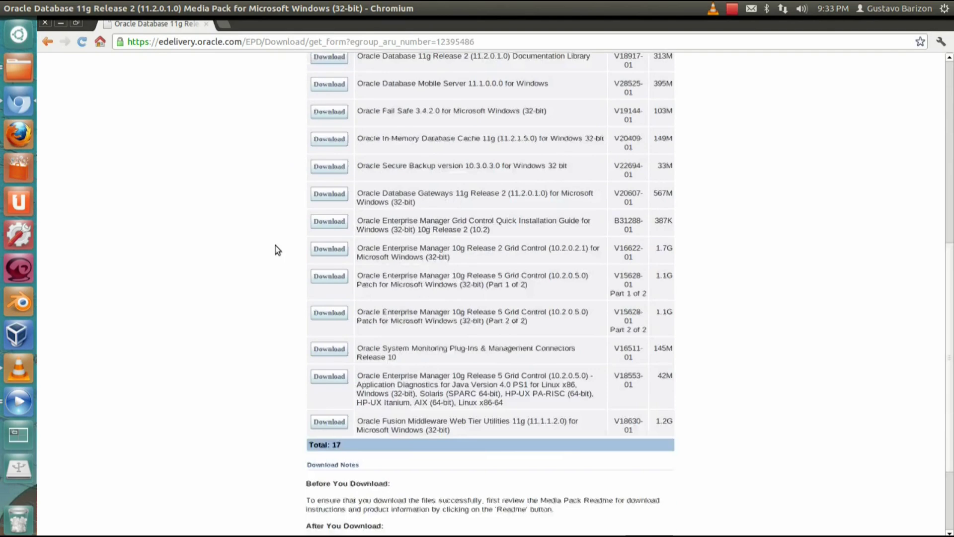
pyautogui.scroll(7, 276, 250)
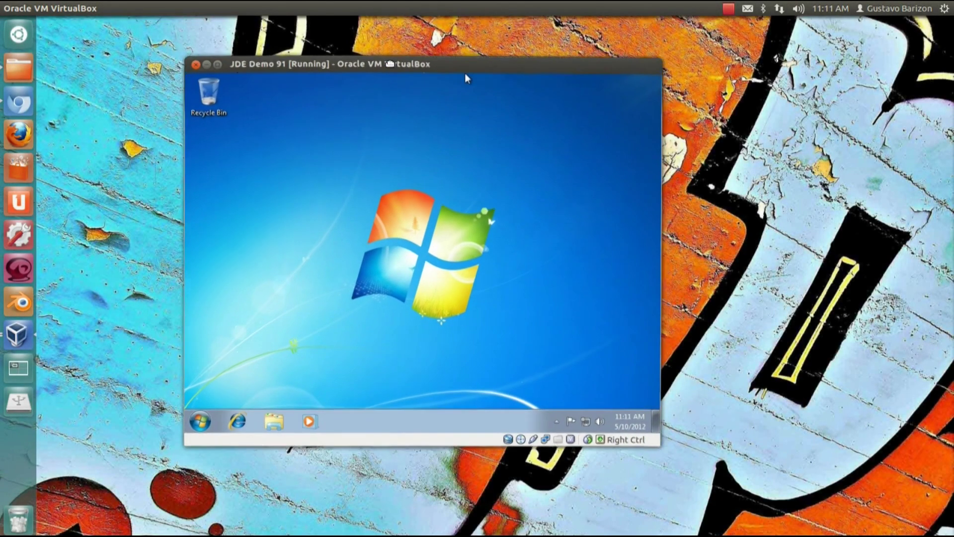
# Browse in the guest's Explorer to the C:\Demo 91 folder.
pyautogui.click(276, 415)
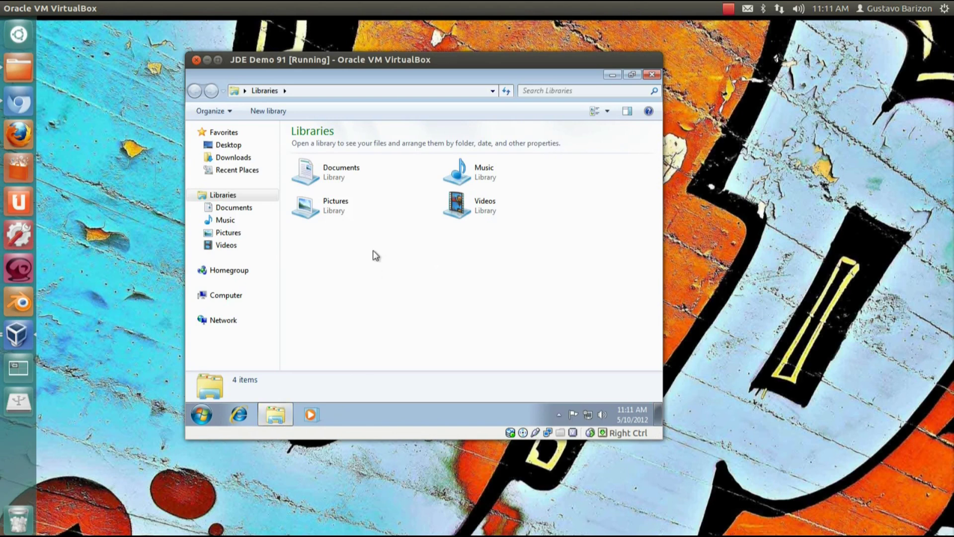
pyautogui.click(226, 294)
pyautogui.doubleClick(343, 149)
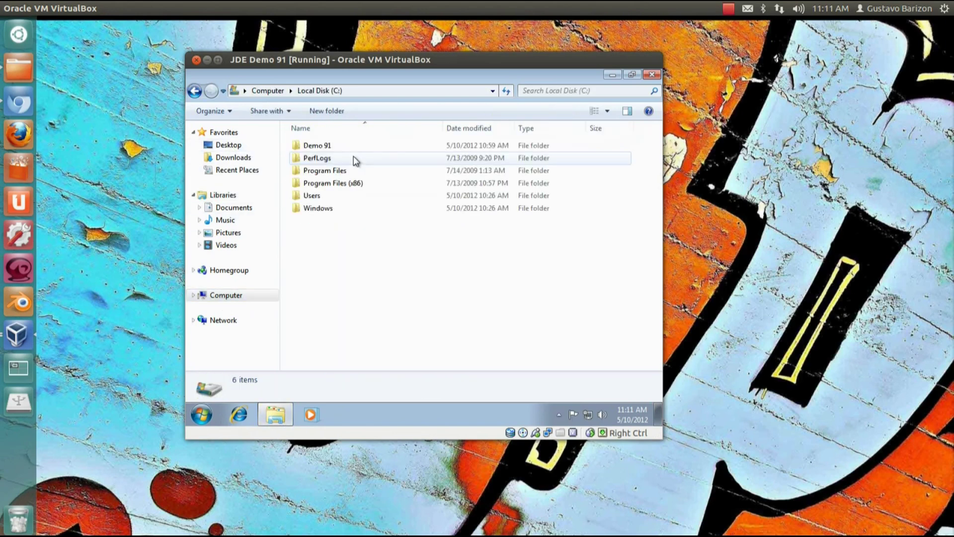
pyautogui.doubleClick(316, 146)
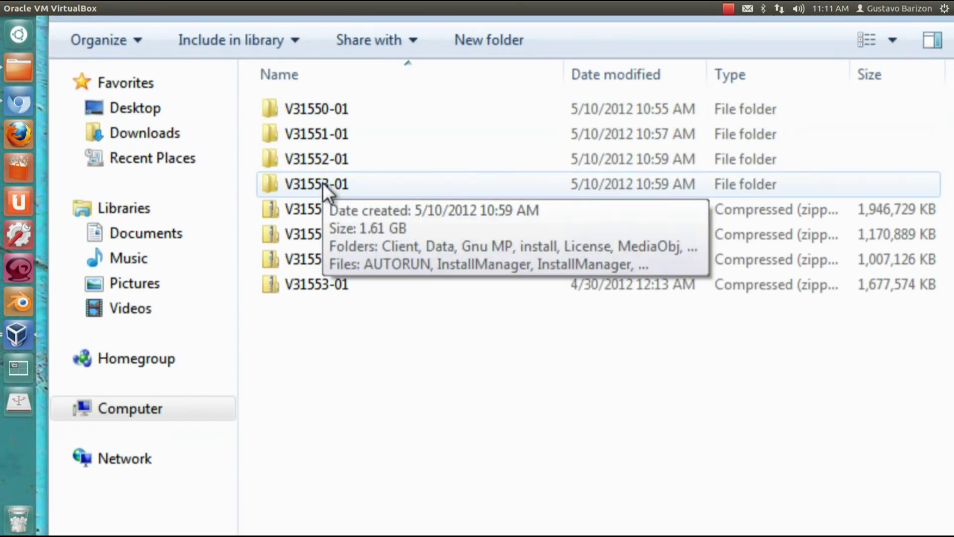
# Copy all 19 items from V31553-01 into the V31550-01 folder.
pyautogui.click(321, 214)
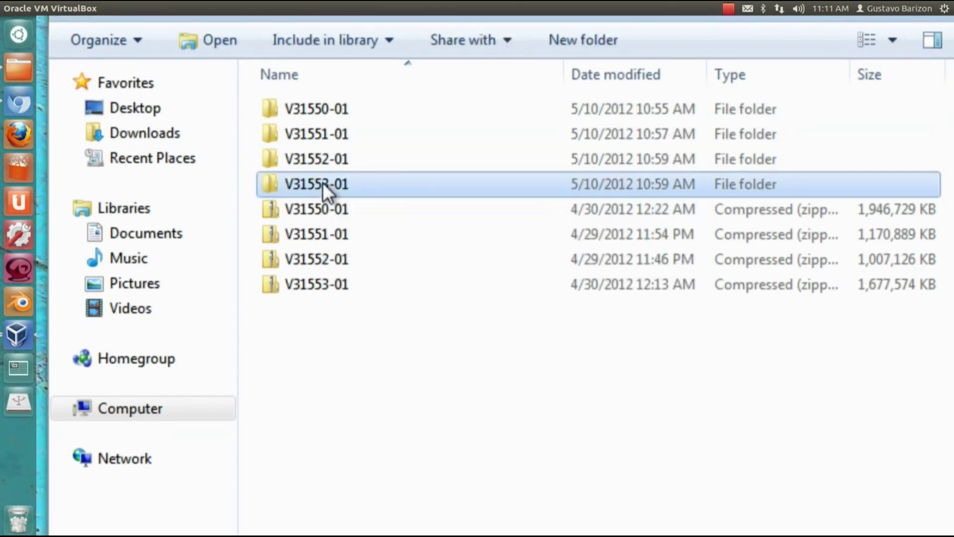
pyautogui.doubleClick(323, 185)
pyautogui.hotkey('ctrl', 'a')
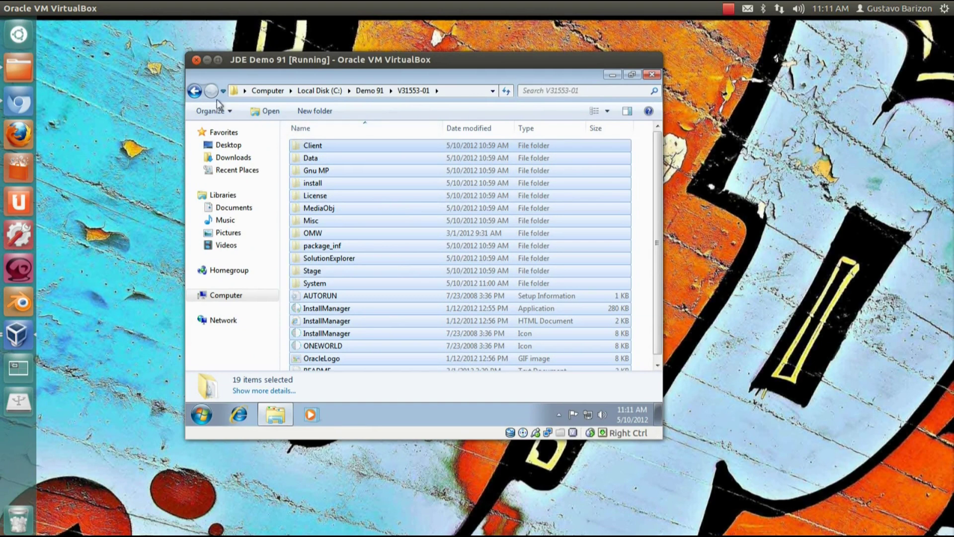
pyautogui.click(194, 91)
pyautogui.doubleClick(320, 145)
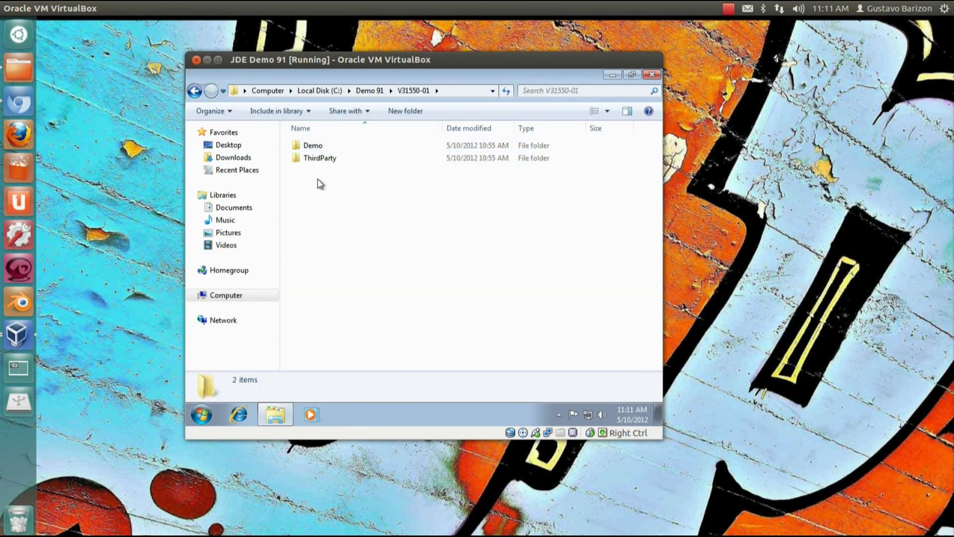
pyautogui.hotkey('ctrl', 'v')
pyautogui.click(315, 170)
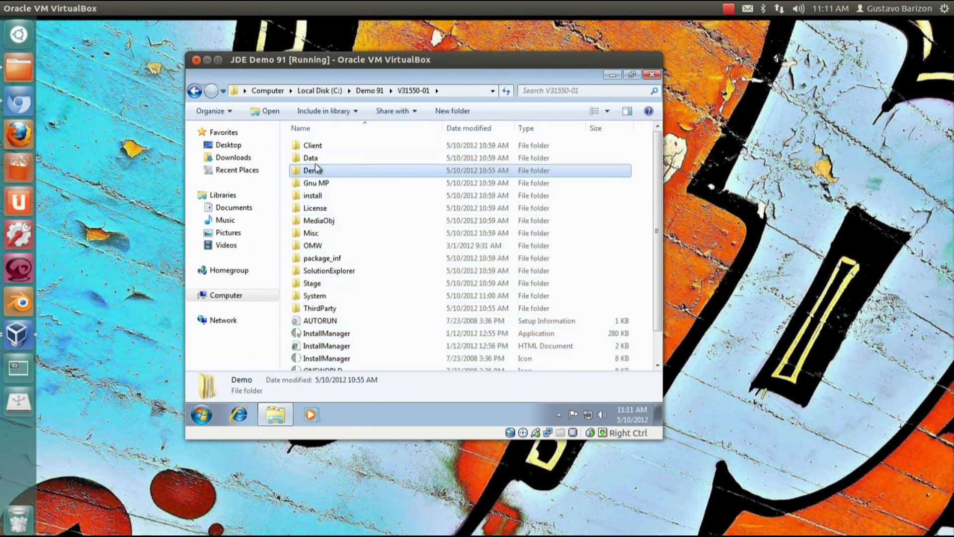
# Copy the seven E1Local9–E1Local15 cabinet files from V31552-01 into V31551-01.
pyautogui.hotkey('alt', 'Left')
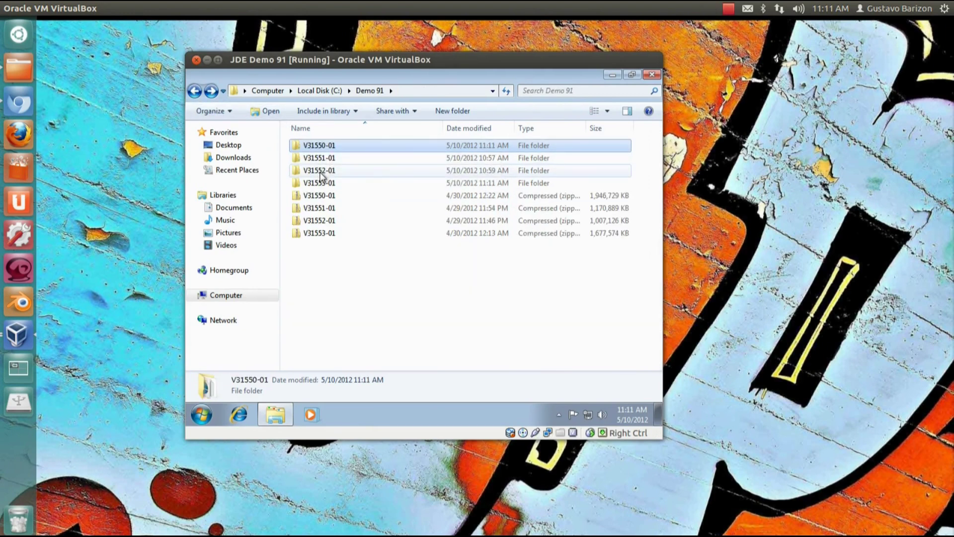
pyautogui.doubleClick(319, 171)
pyautogui.hotkey('ctrl', 'a')
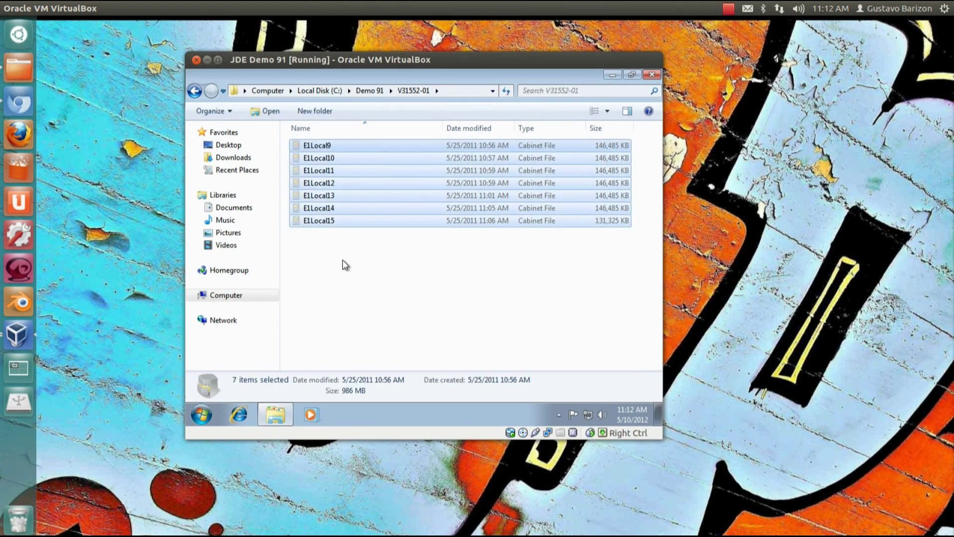
pyautogui.click(194, 91)
pyautogui.doubleClick(328, 158)
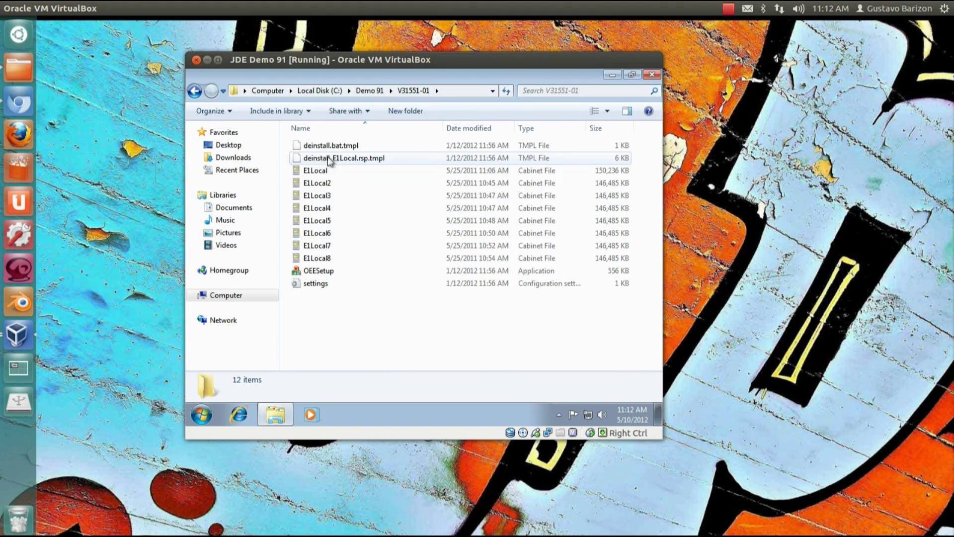
pyautogui.hotkey('ctrl', 'v')
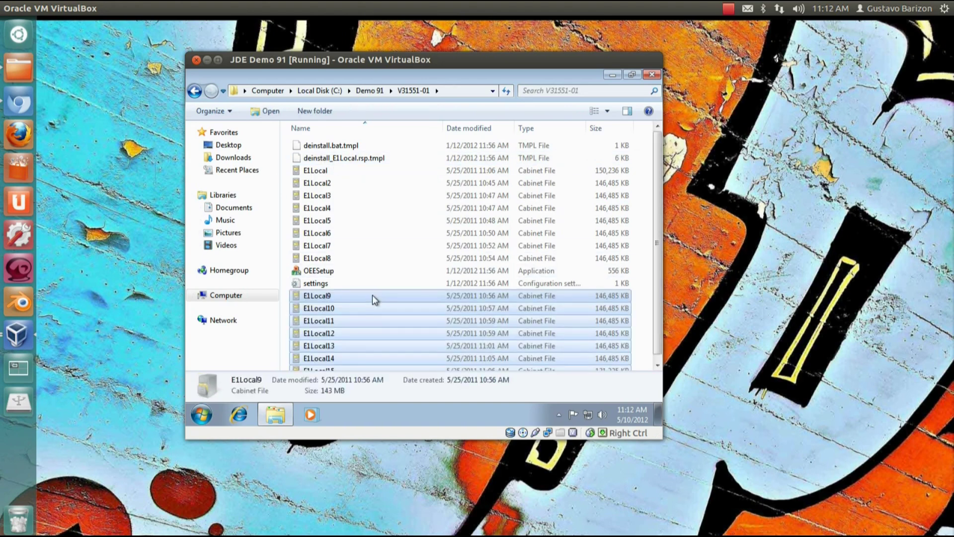
# Sort V31551-01 by name ascending and select all 19 files.
pyautogui.click(367, 128)
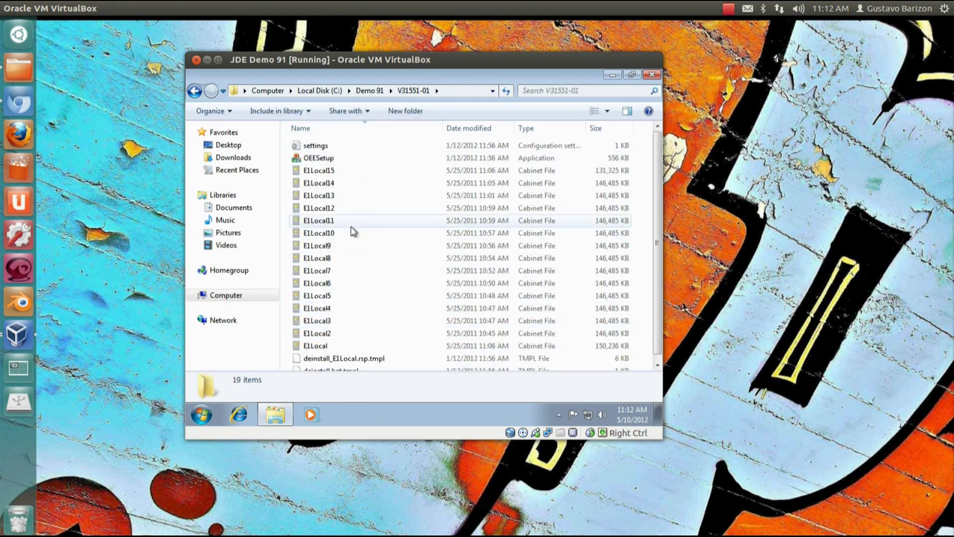
pyautogui.click(358, 128)
pyautogui.scroll(-1, 363, 293)
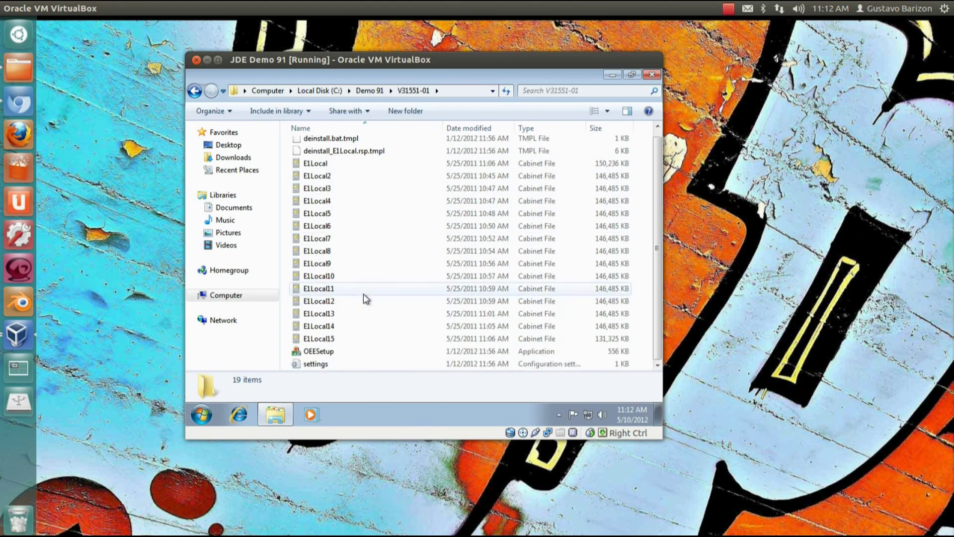
pyautogui.scroll(1, 362, 293)
pyautogui.hotkey('ctrl', 'a')
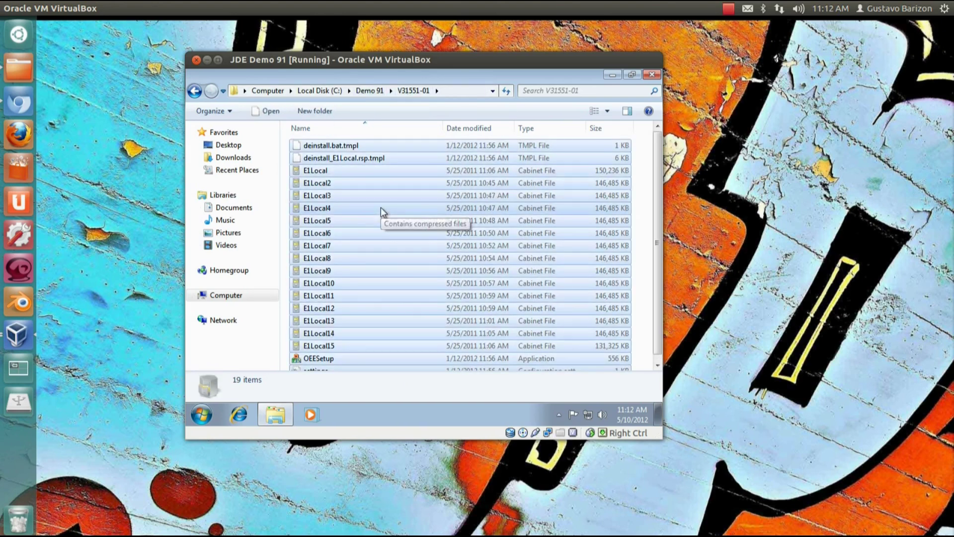
# Inspect V31550-01\ThirdParty\ORACLE, selecting all 19 files and then just E1Local10.
pyautogui.click(373, 92)
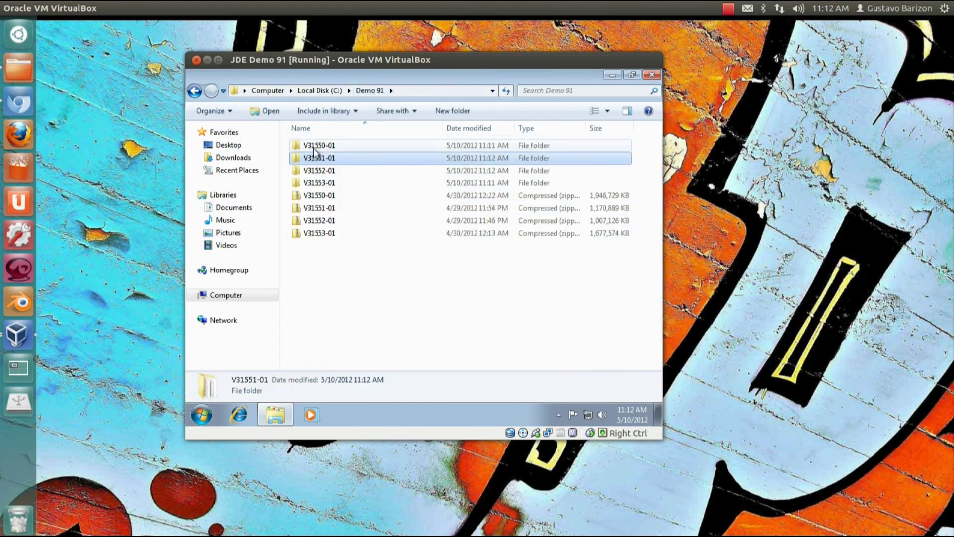
pyautogui.doubleClick(313, 146)
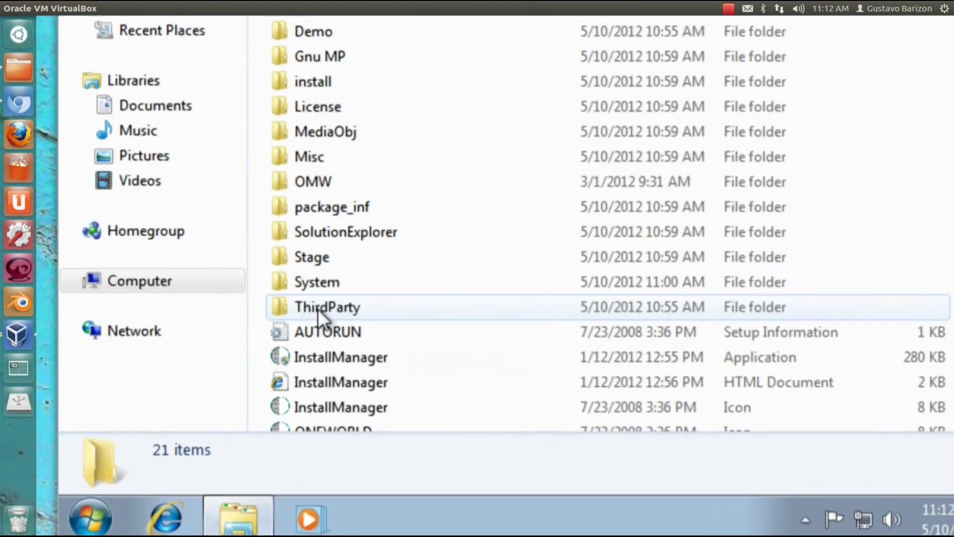
pyautogui.click(321, 308)
pyautogui.doubleClick(321, 308)
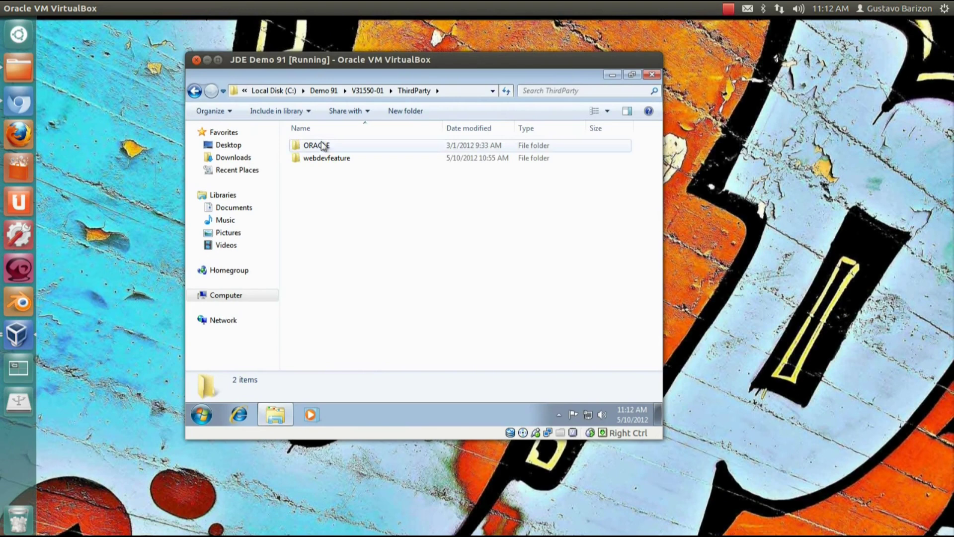
pyautogui.doubleClick(323, 145)
pyautogui.hotkey('ctrl', 'a')
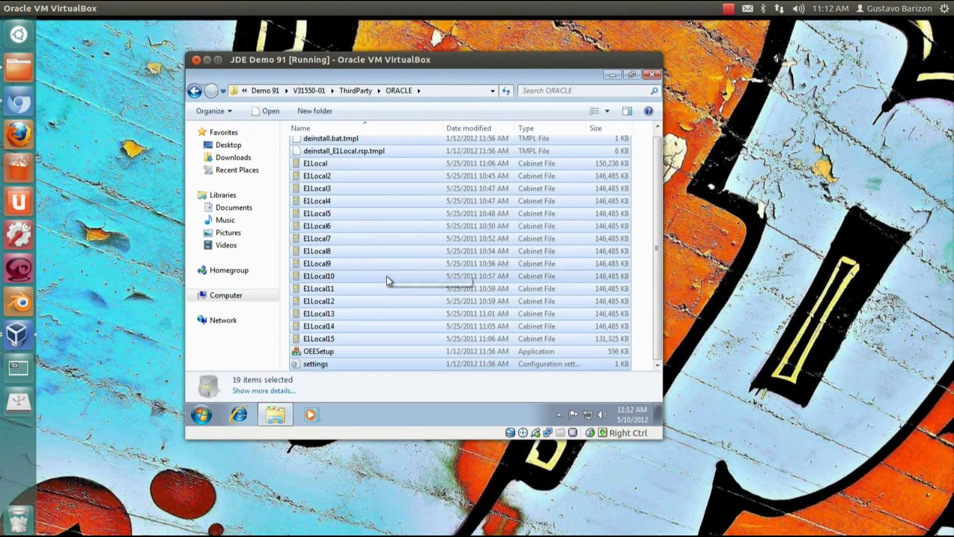
pyautogui.scroll(1, 387, 275)
pyautogui.click(386, 281)
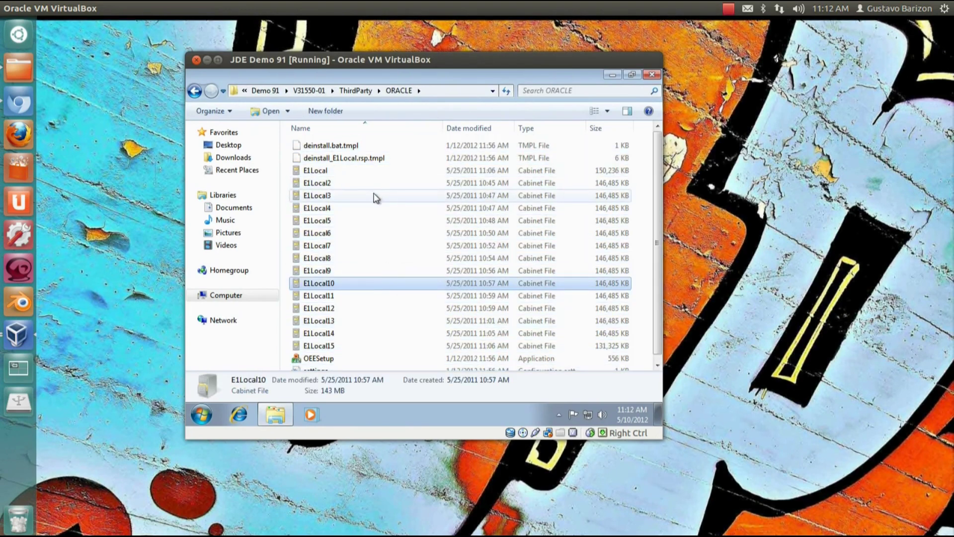
# Check the contents of V31551-01 and V31552-01, then reopen V31550-01.
pyautogui.click(311, 90)
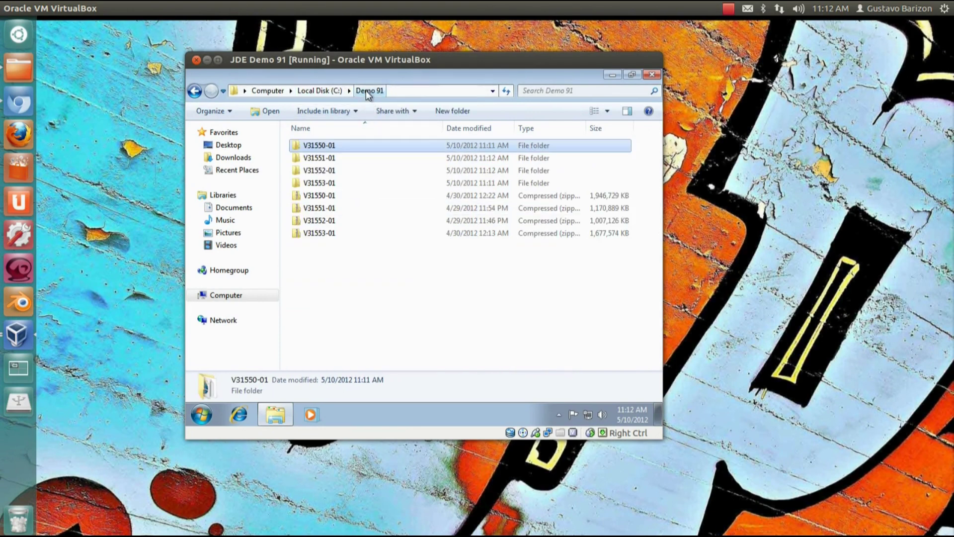
pyautogui.doubleClick(319, 158)
pyautogui.press('BackSpace')
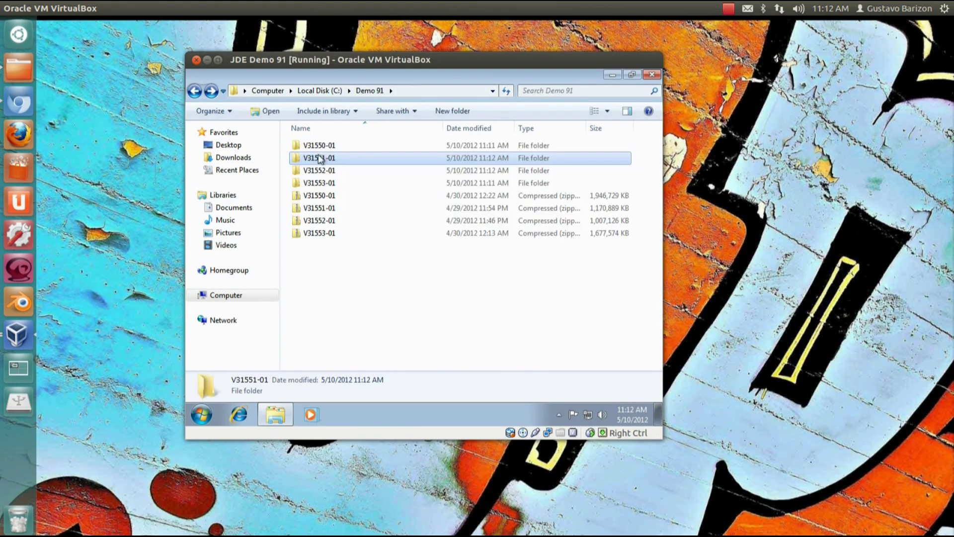
pyautogui.doubleClick(319, 170)
pyautogui.press('BackSpace')
pyautogui.click(318, 183)
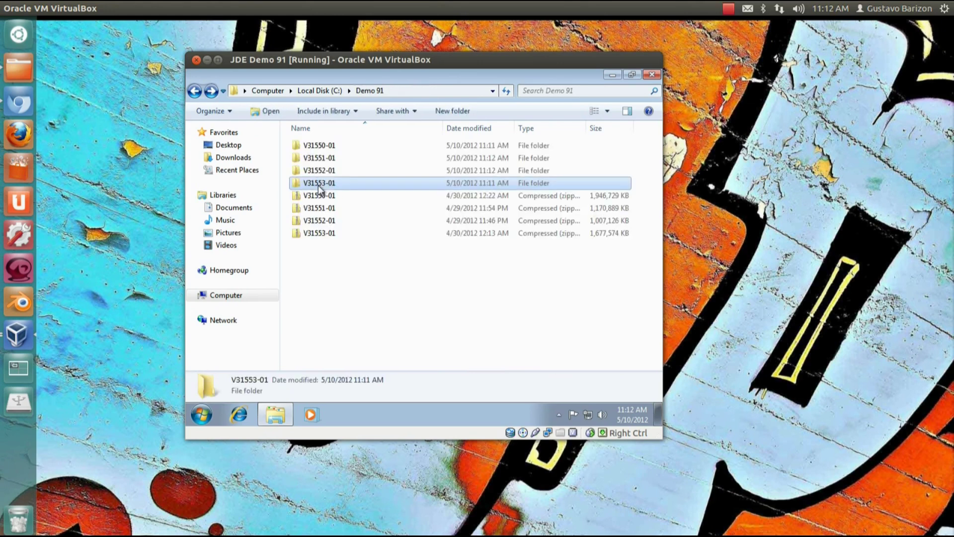
pyautogui.doubleClick(324, 147)
pyautogui.scroll(-1, 370, 229)
pyautogui.scroll(1, 368, 269)
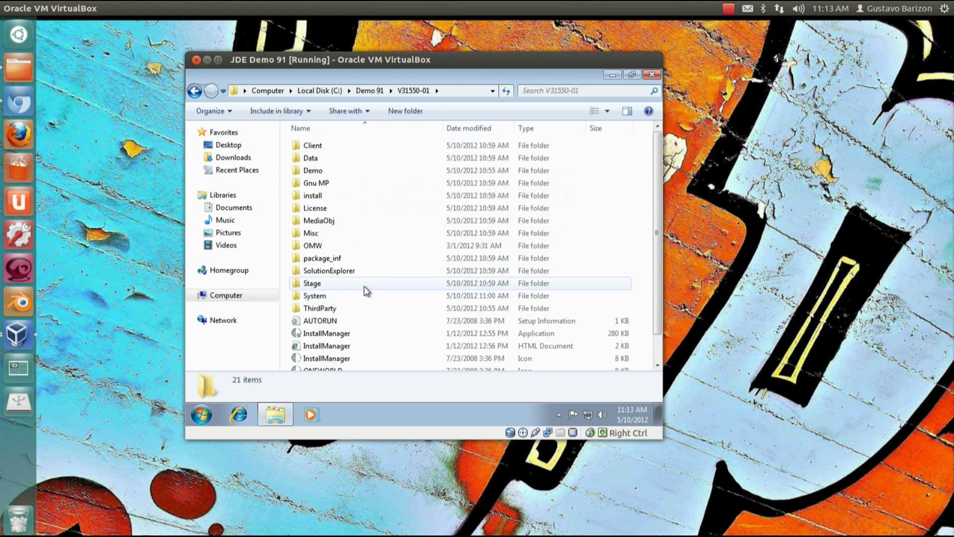
# Move the V31550-01 folder out of Demo 91 to the root of C:.
pyautogui.click(369, 91)
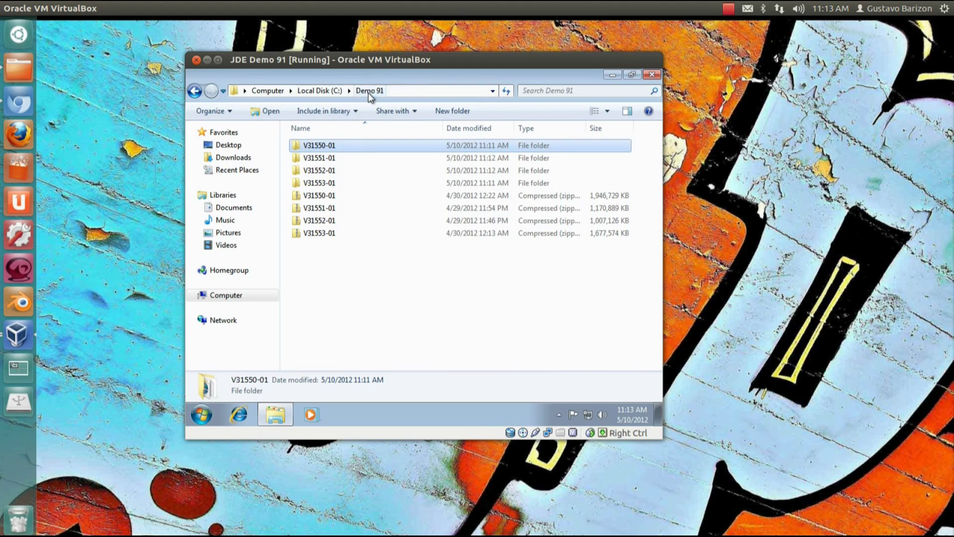
pyautogui.rightClick(323, 145)
pyautogui.click(357, 246)
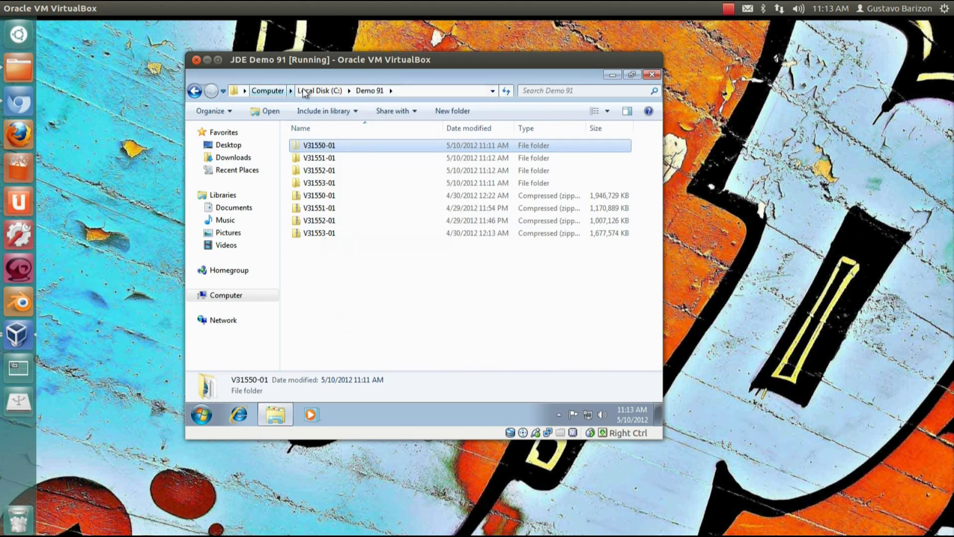
pyautogui.click(318, 91)
pyautogui.rightClick(338, 237)
pyautogui.click(382, 304)
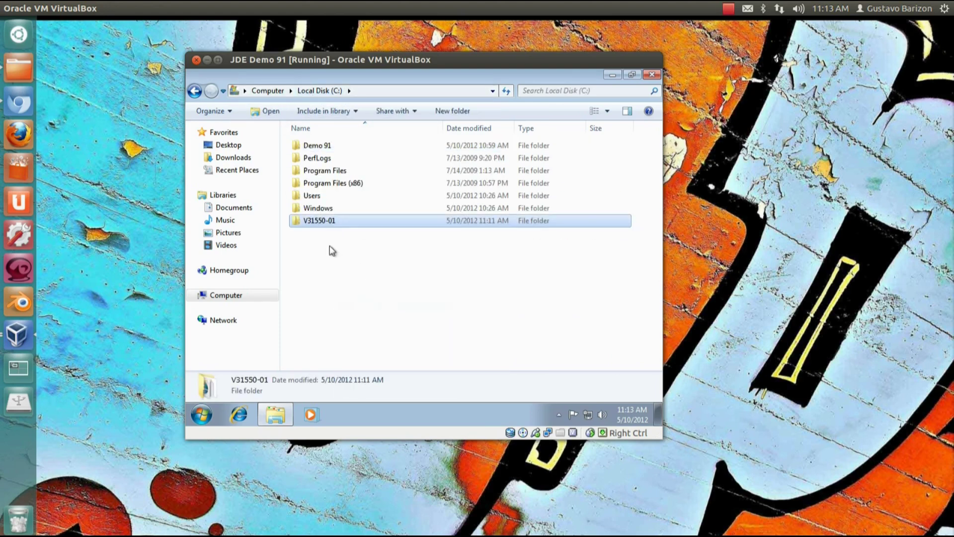
# Rename the moved V31550-01 folder to Standalone_9.10.
pyautogui.rightClick(320, 219)
pyautogui.click(374, 375)
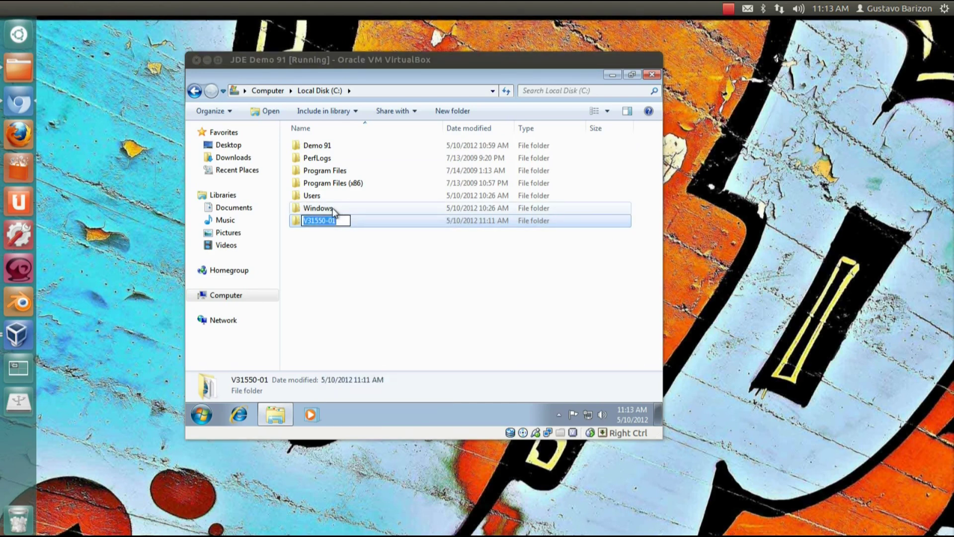
pyautogui.write('Standa')
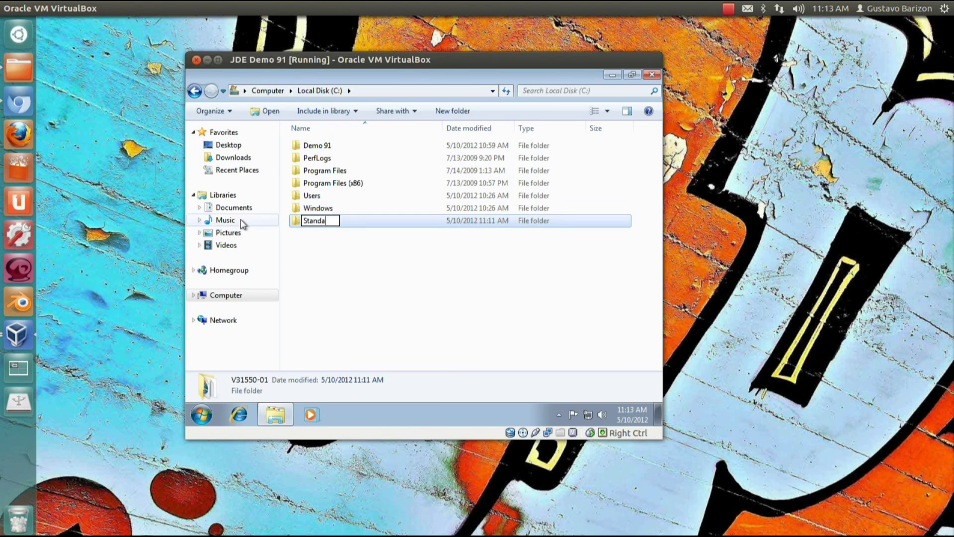
pyautogui.write('lone_9.10')
pyautogui.press('Return')
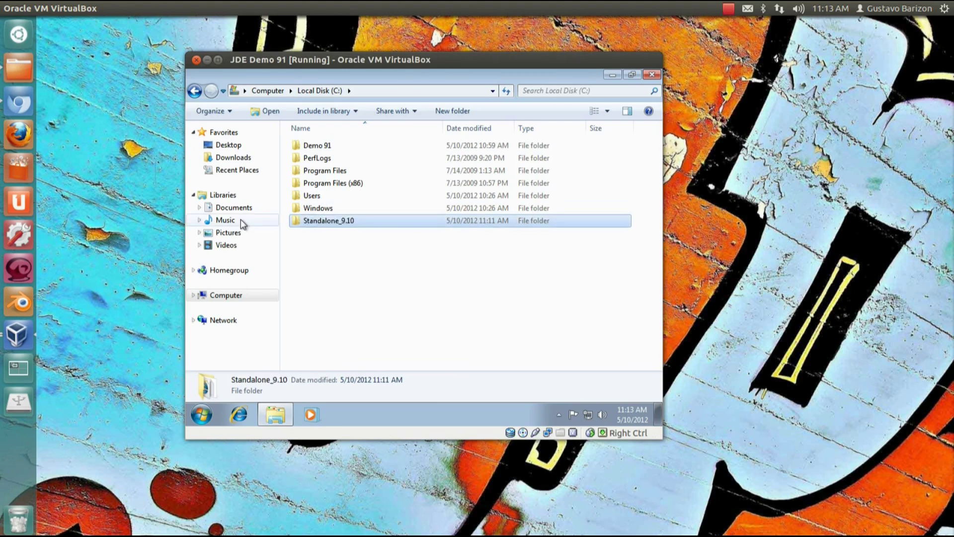
# Permanently delete the Demo 91 folder from C:.
pyautogui.click(315, 147)
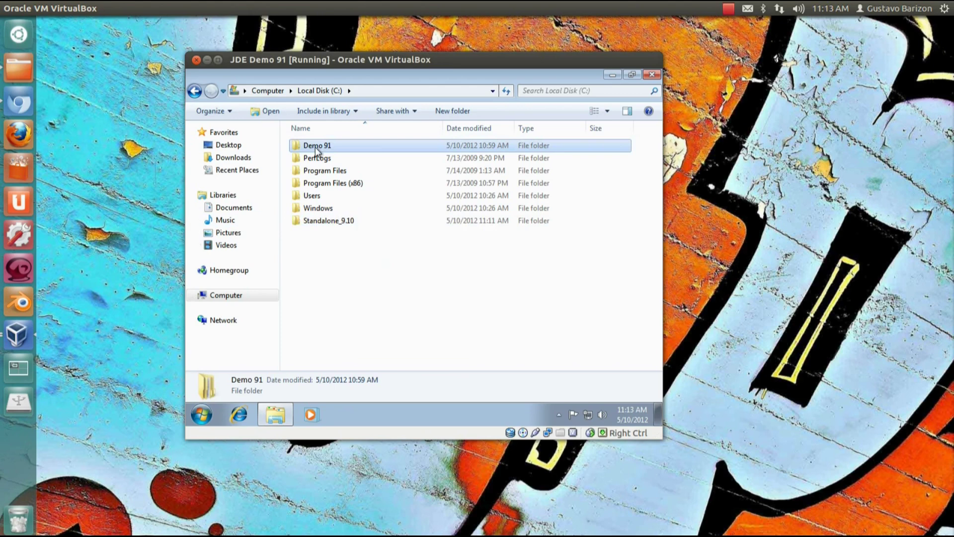
pyautogui.press('Delete')
pyautogui.click(475, 297)
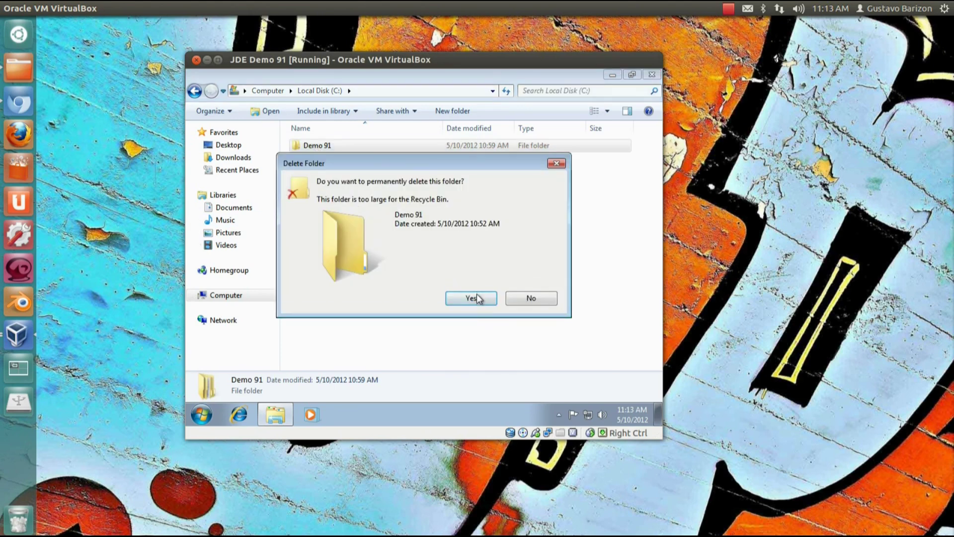
pyautogui.click(476, 299)
pyautogui.click(336, 212)
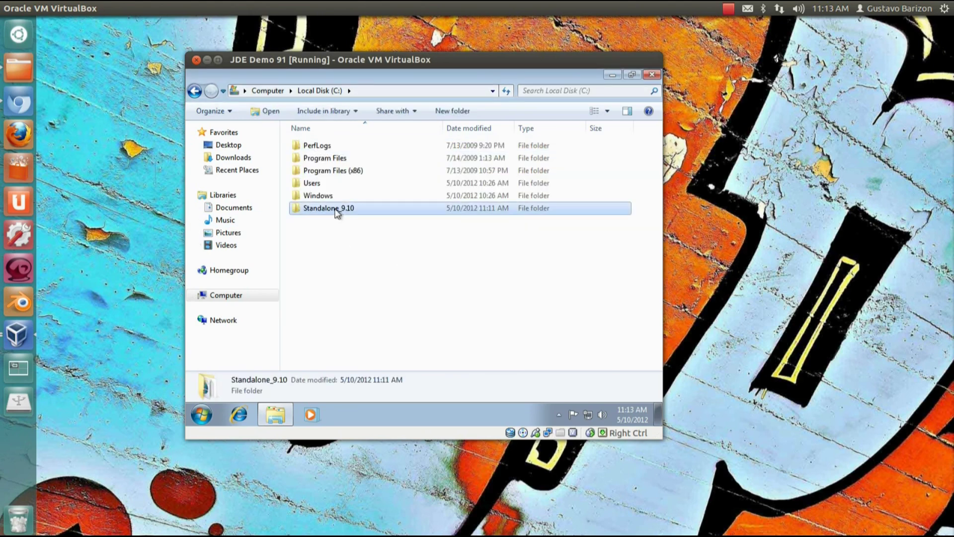
# Verify Standalone_9.10\ThirdParty\ORACLE holds the 19 install files, then return to Standalone_9.10.
pyautogui.doubleClick(336, 212)
pyautogui.scroll(-1, 376, 285)
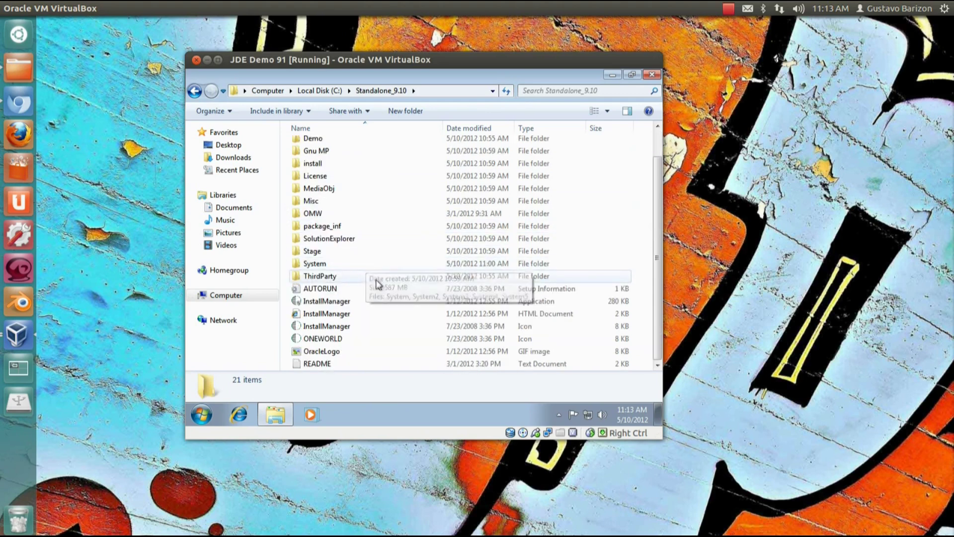
pyautogui.scroll(1, 341, 166)
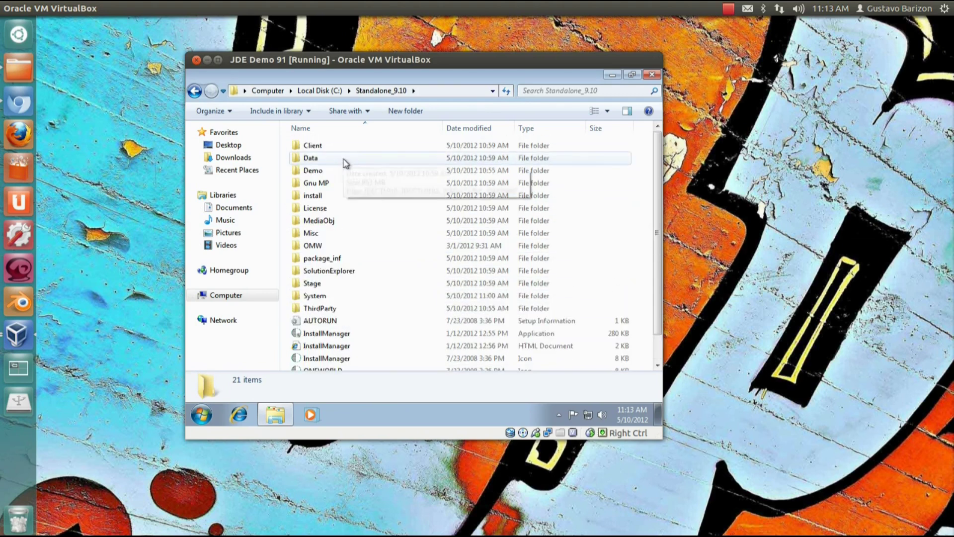
pyautogui.doubleClick(319, 308)
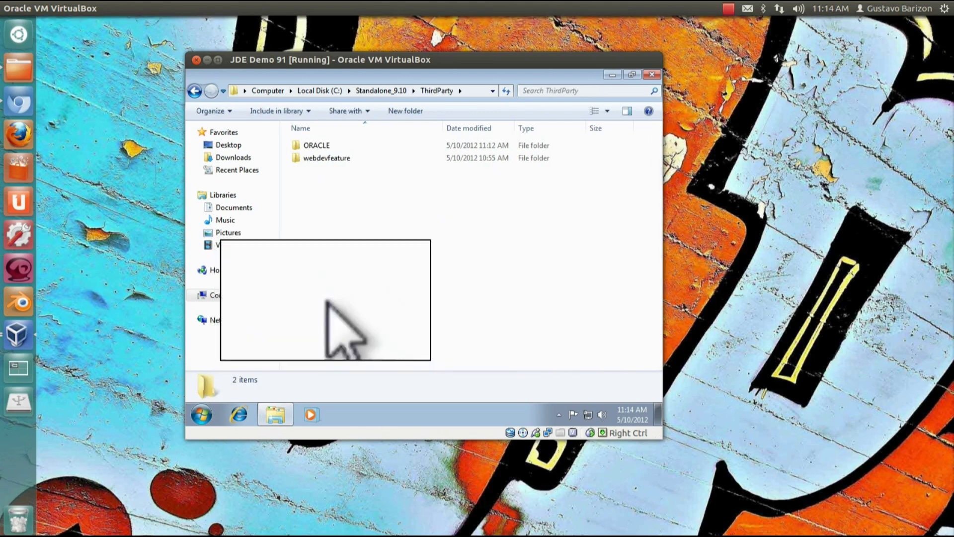
pyautogui.doubleClick(338, 146)
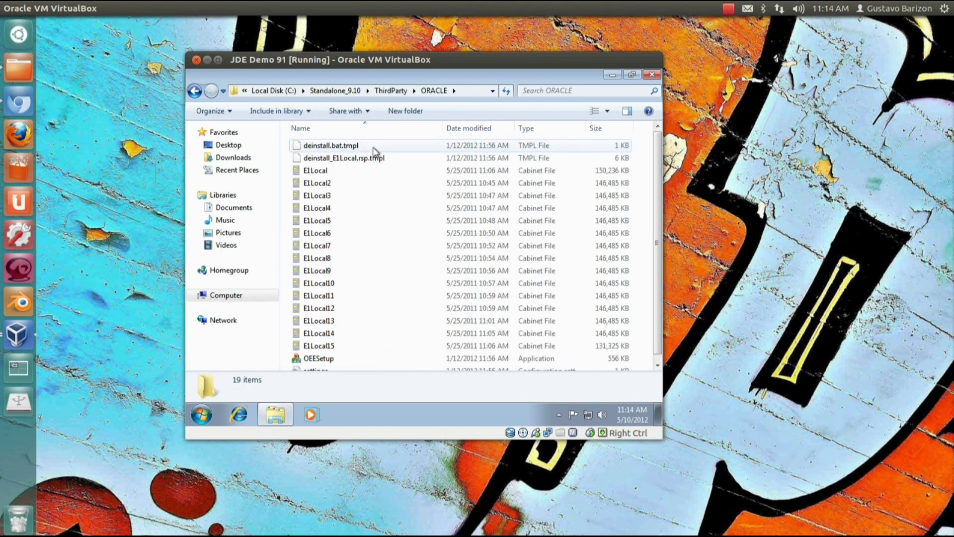
pyautogui.scroll(-1, 335, 347)
pyautogui.scroll(1, 326, 245)
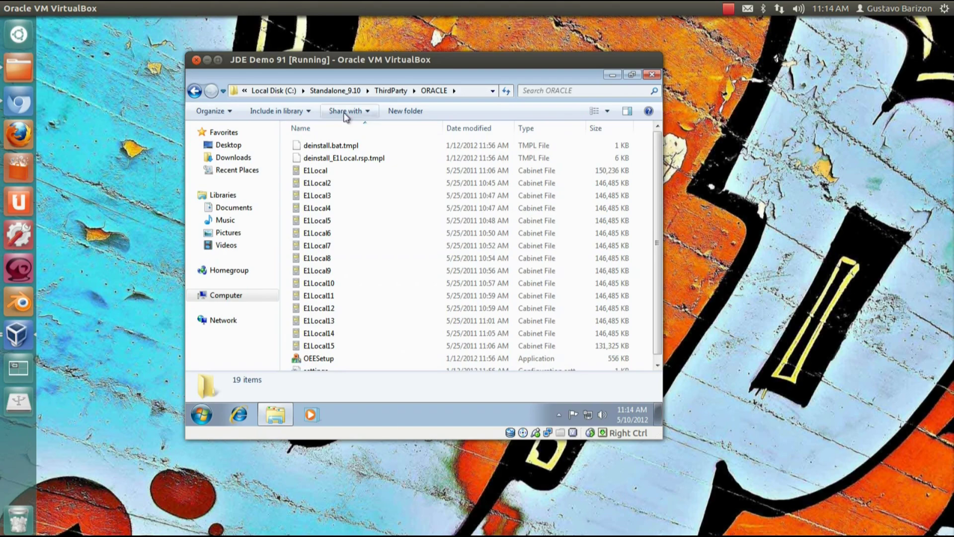
pyautogui.click(345, 90)
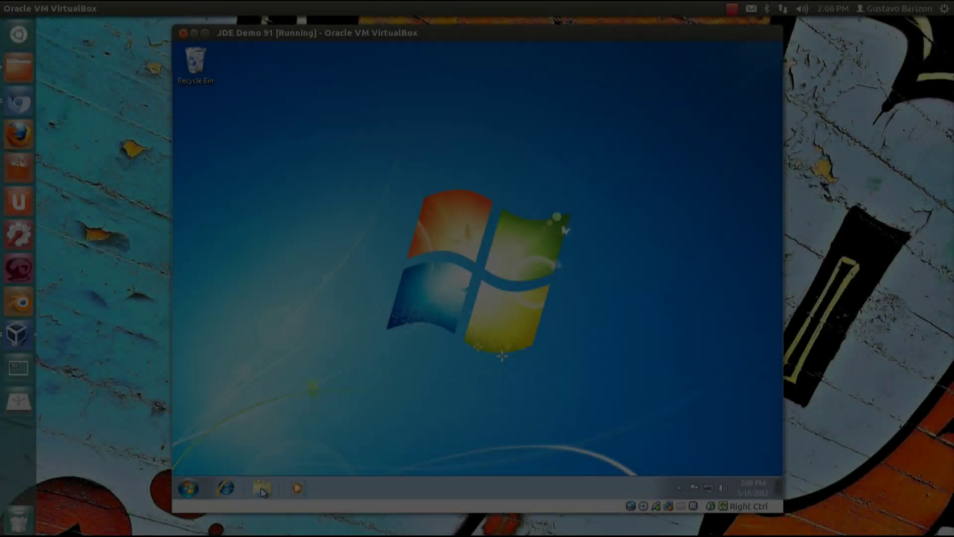
# Run setup from C:\V20606-01\client as administrator to launch the Oracle 11g Client Installer.
pyautogui.click(263, 490)
pyautogui.click(298, 296)
pyautogui.doubleClick(417, 156)
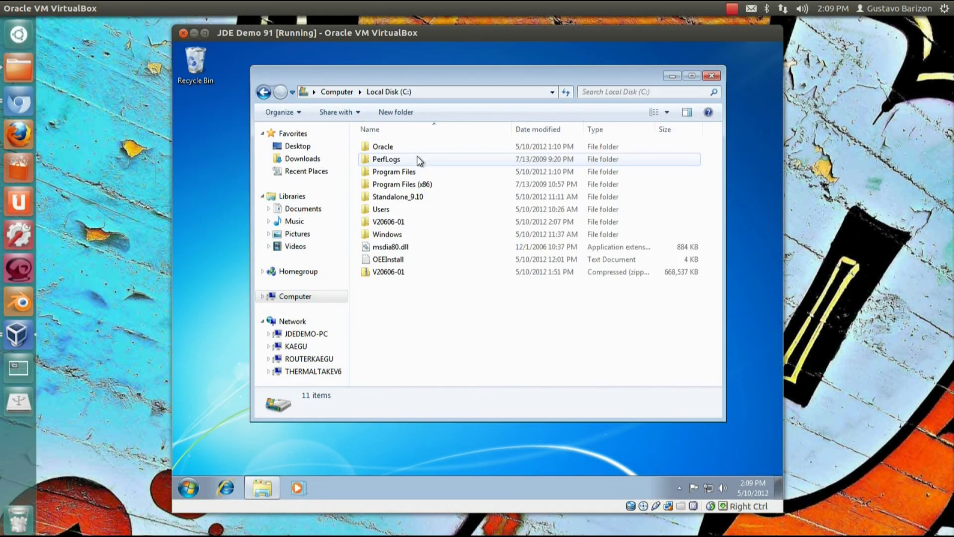
pyautogui.doubleClick(389, 221)
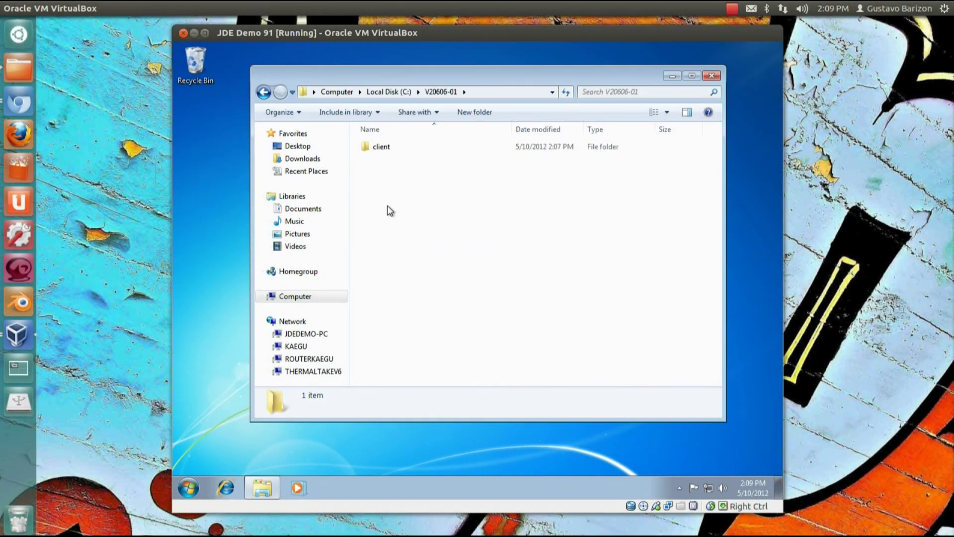
pyautogui.doubleClick(378, 148)
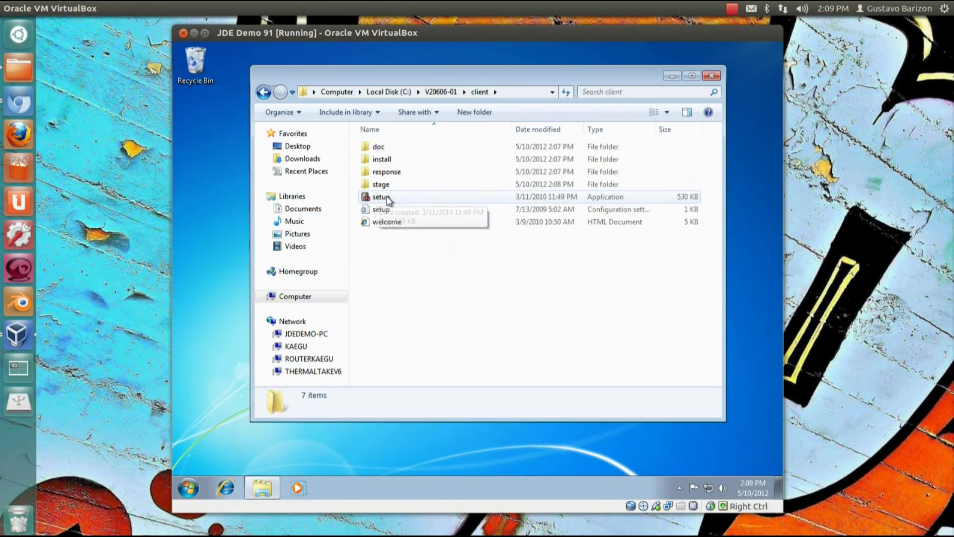
pyautogui.click(393, 200)
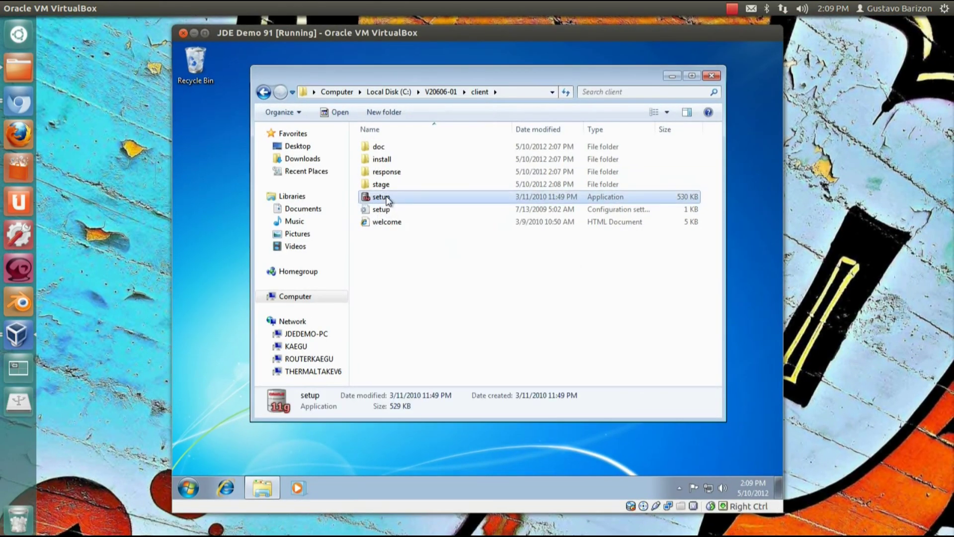
pyautogui.rightClick(388, 200)
pyautogui.click(402, 219)
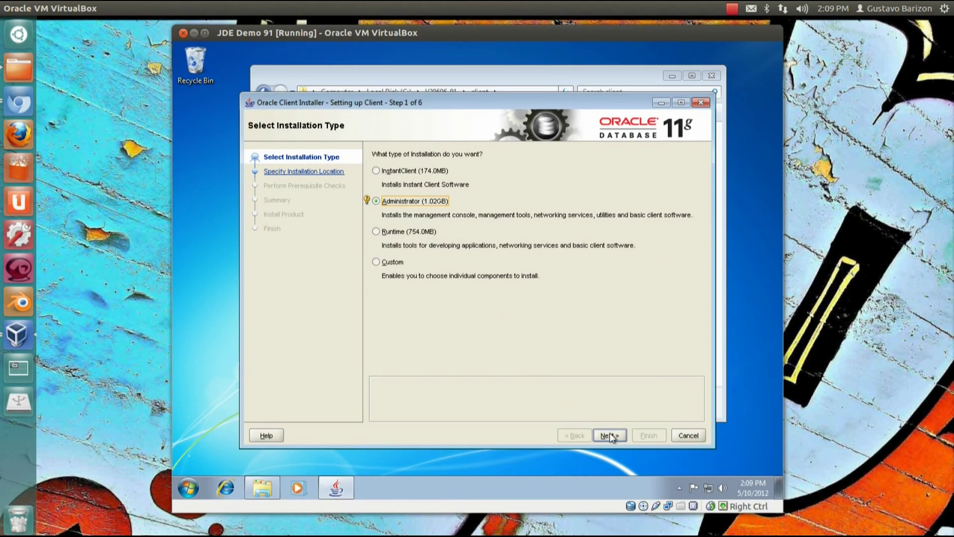
# Install the Oracle Client with Administrator type, English and default paths, then close the installer.
pyautogui.click(611, 436)
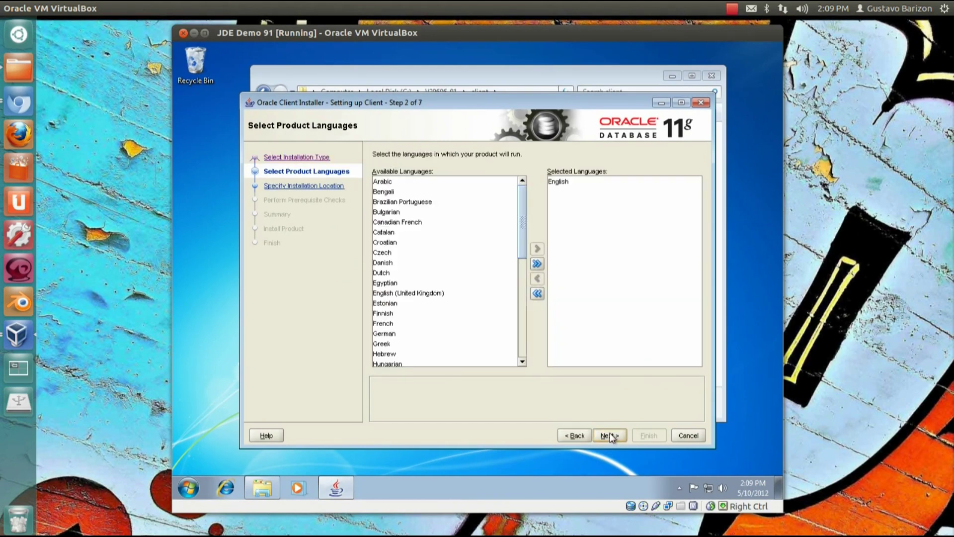
pyautogui.click(611, 436)
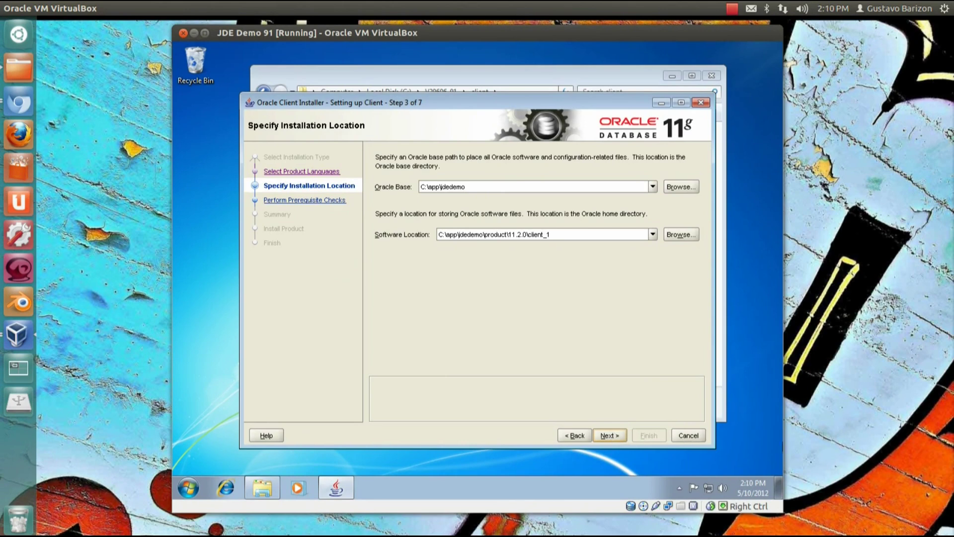
pyautogui.click(611, 436)
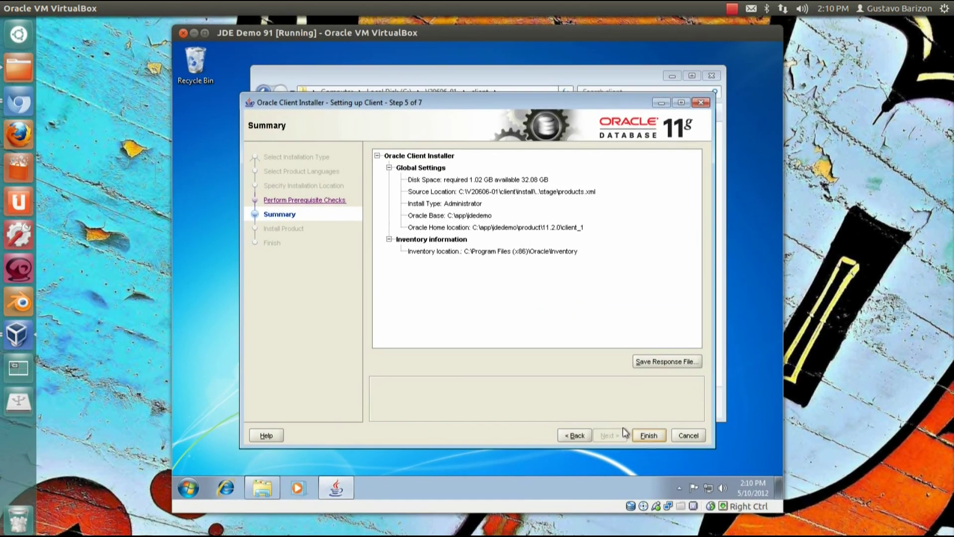
pyautogui.click(648, 436)
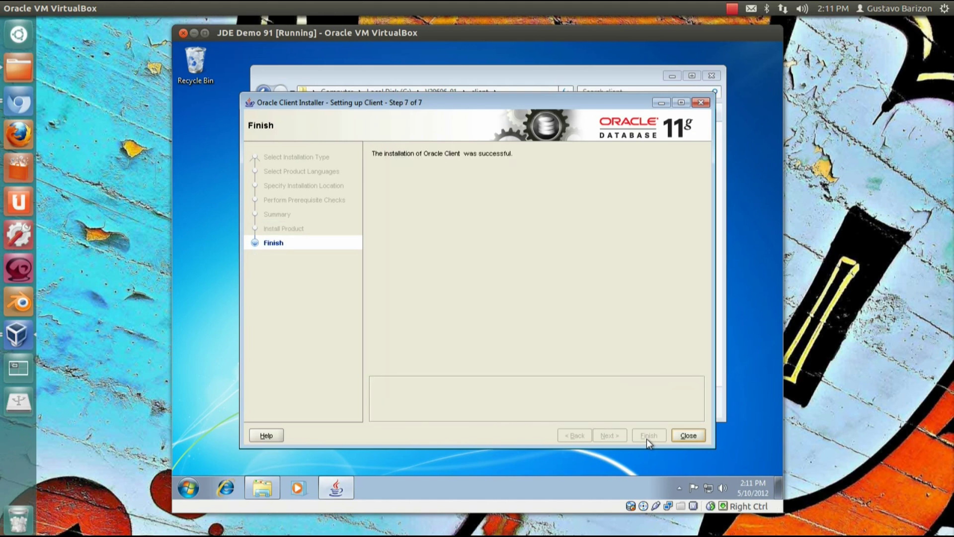
pyautogui.click(684, 434)
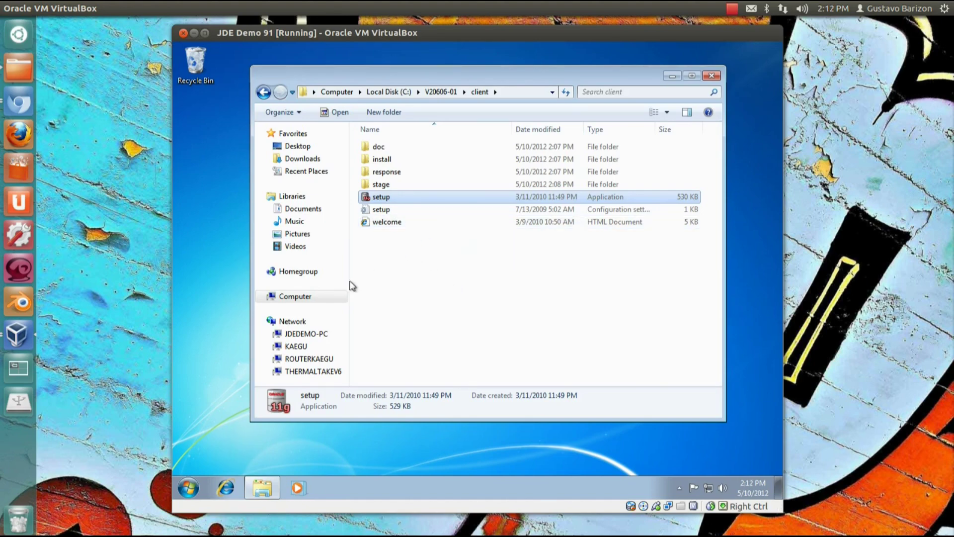
# Run InstallManager from C:\Standalone_9.10 as administrator and install the EnterpriseOne Database Engine.
pyautogui.click(386, 92)
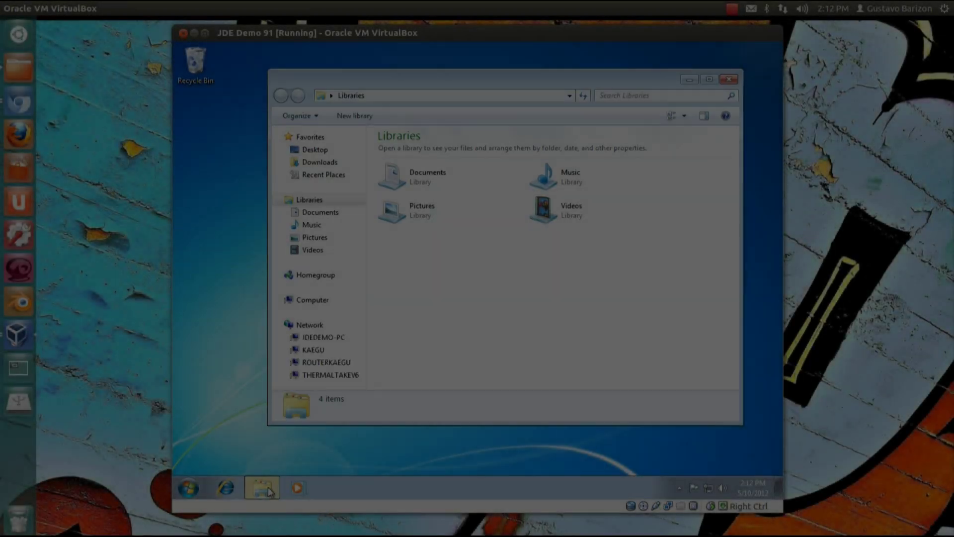
pyautogui.click(310, 300)
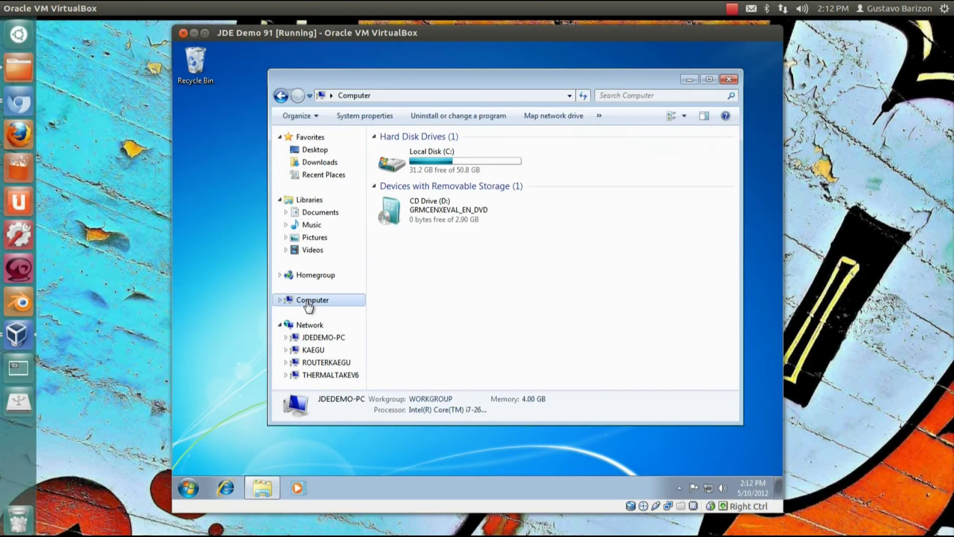
pyautogui.doubleClick(420, 154)
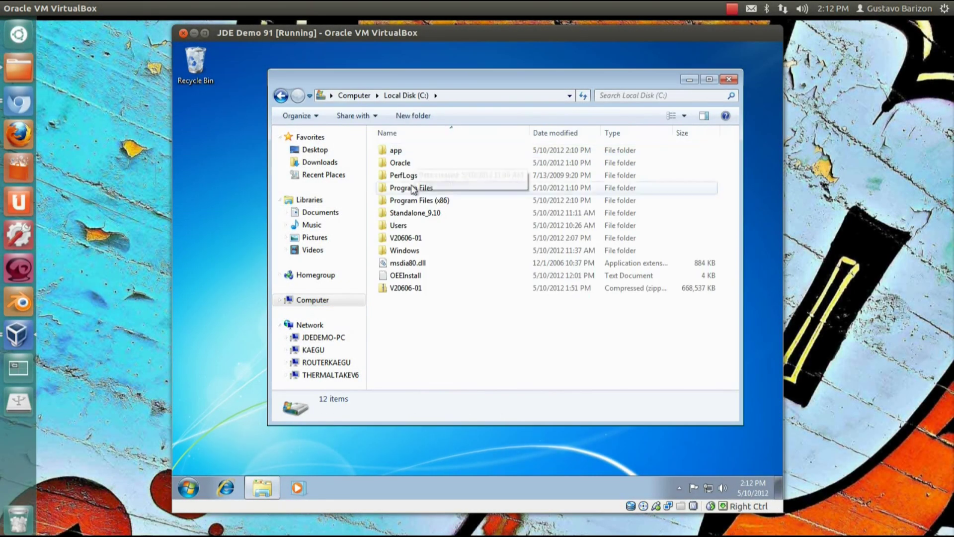
pyautogui.doubleClick(410, 213)
pyautogui.scroll(-1, 417, 258)
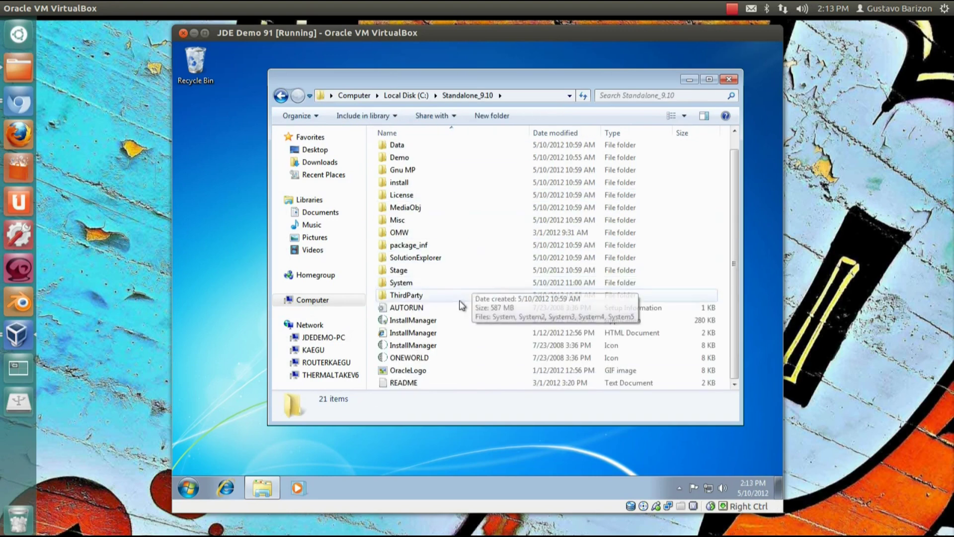
pyautogui.rightClick(407, 322)
pyautogui.click(452, 163)
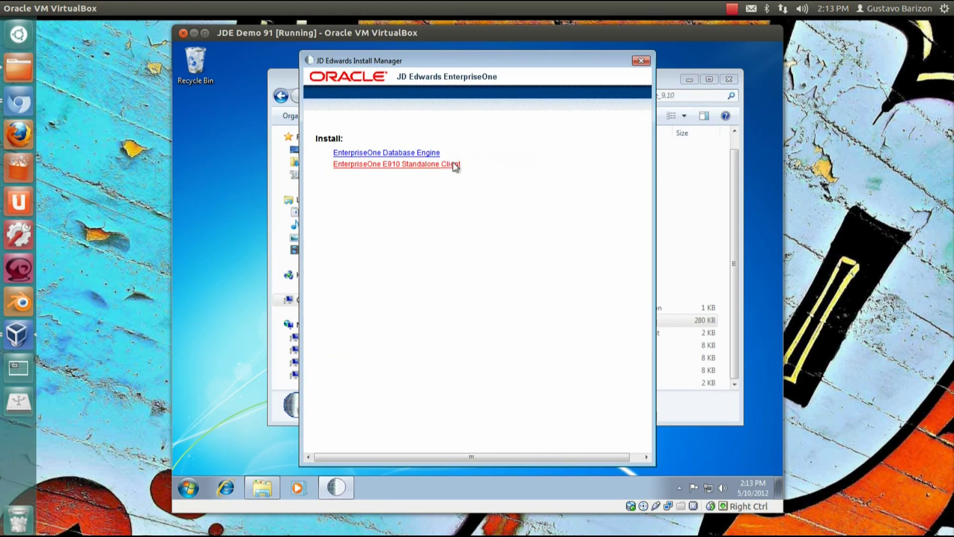
pyautogui.click(407, 152)
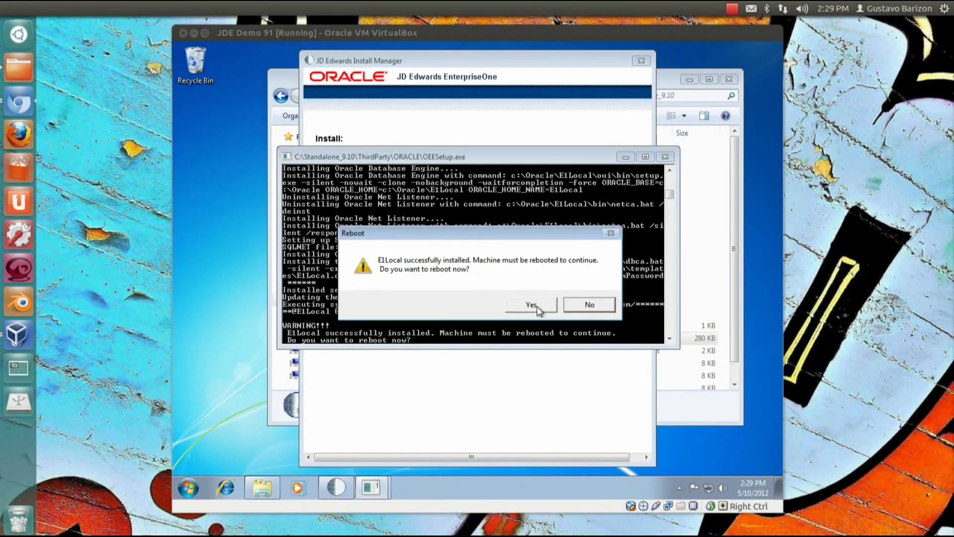
# Approve the reboot and sign back in to the guest's Windows account.
pyautogui.click(572, 340)
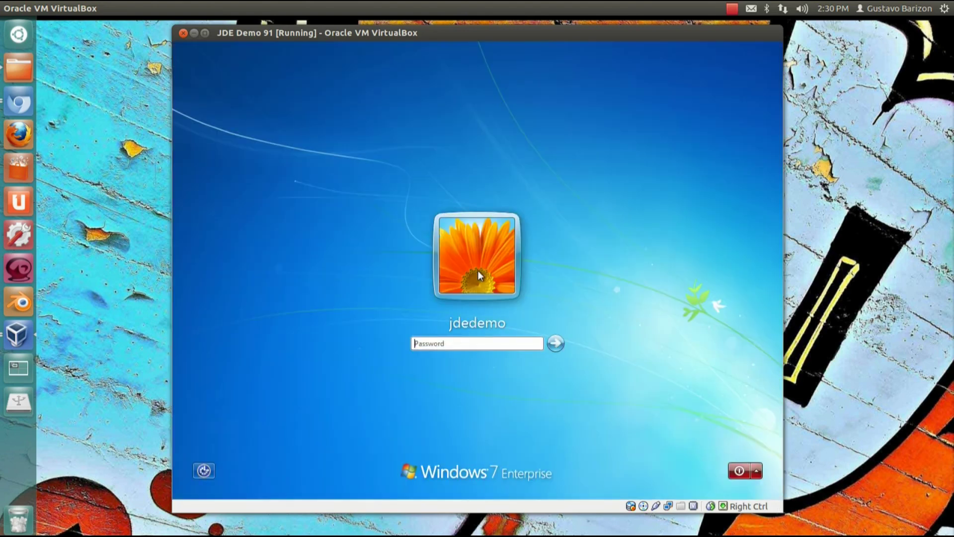
pyautogui.press('Return')
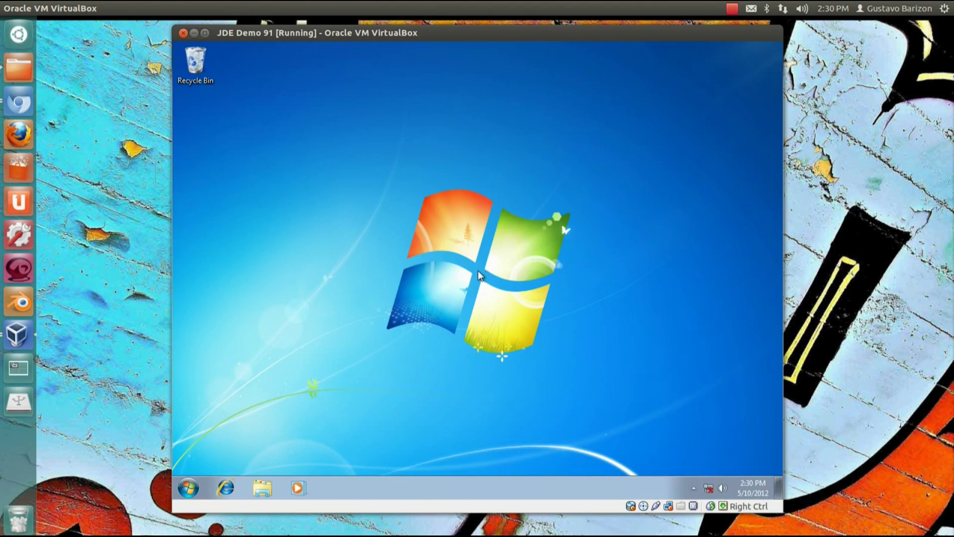
# Run InstallManager from C:\Standalone_9.10 as administrator.
pyautogui.click(263, 487)
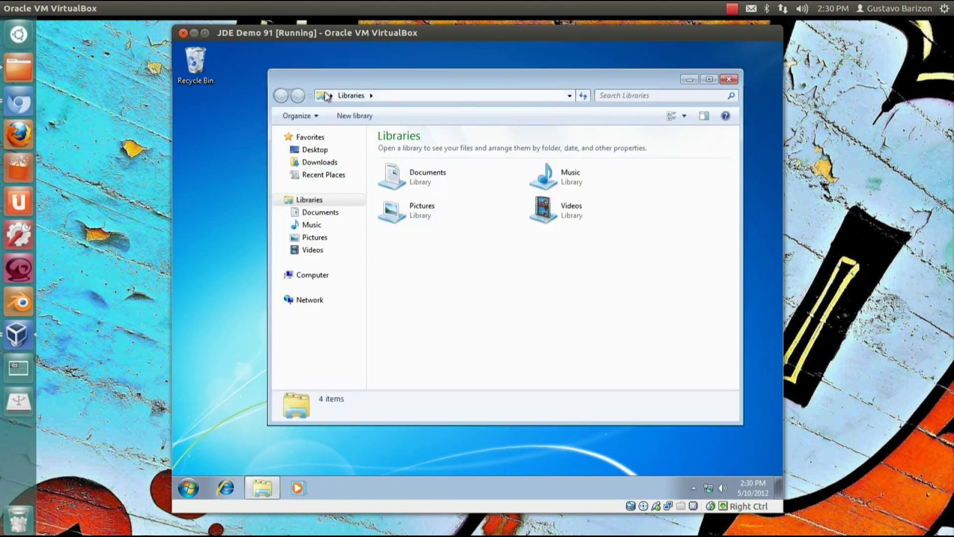
pyautogui.click(310, 274)
pyautogui.doubleClick(431, 159)
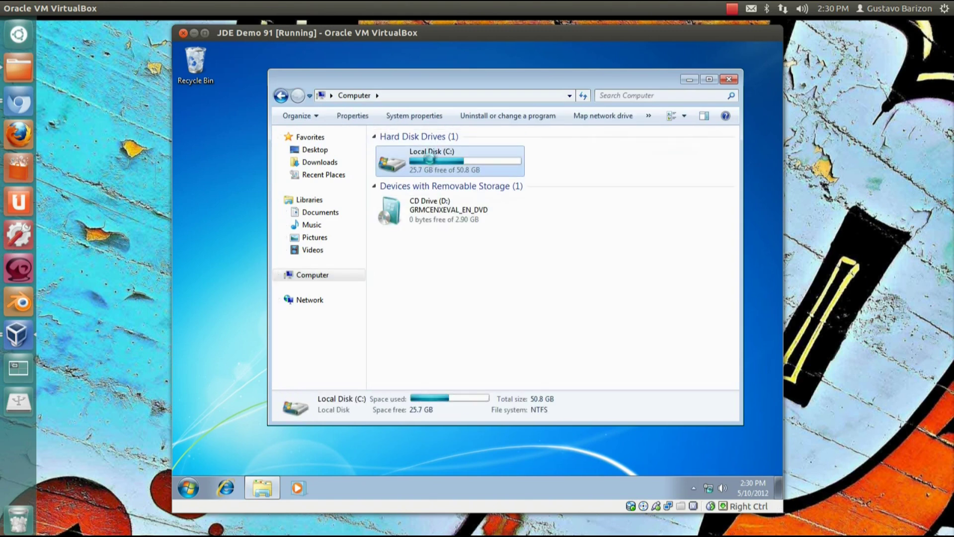
pyautogui.doubleClick(423, 213)
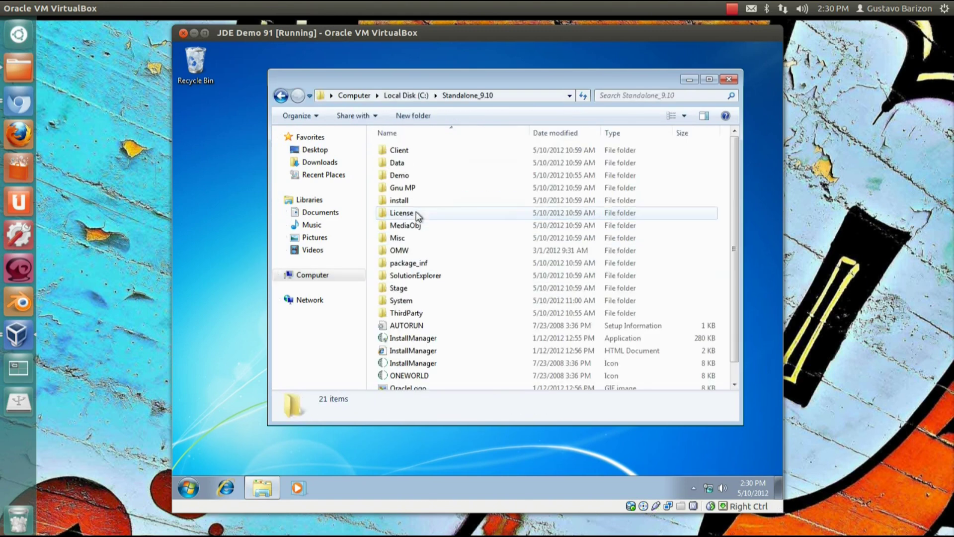
pyautogui.click(420, 340)
pyautogui.rightClick(419, 340)
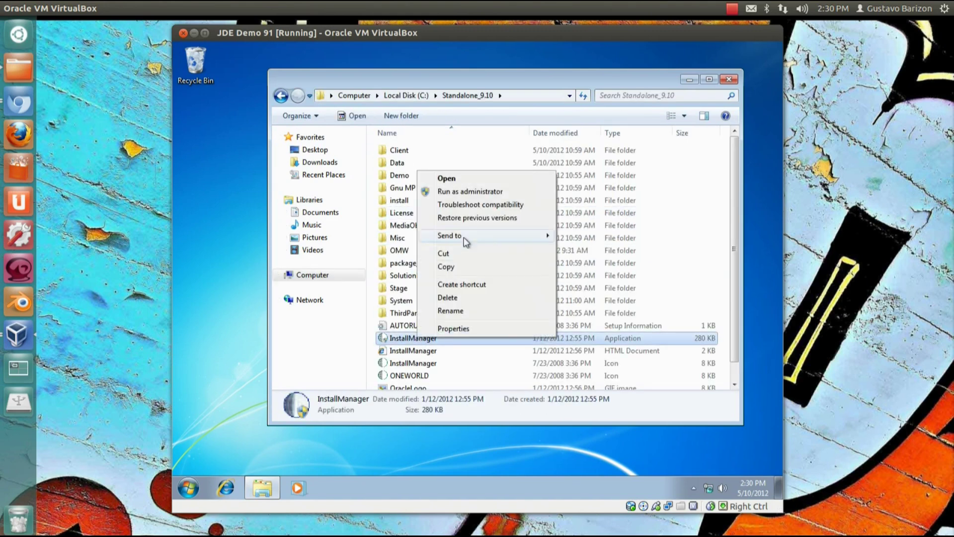
pyautogui.click(470, 195)
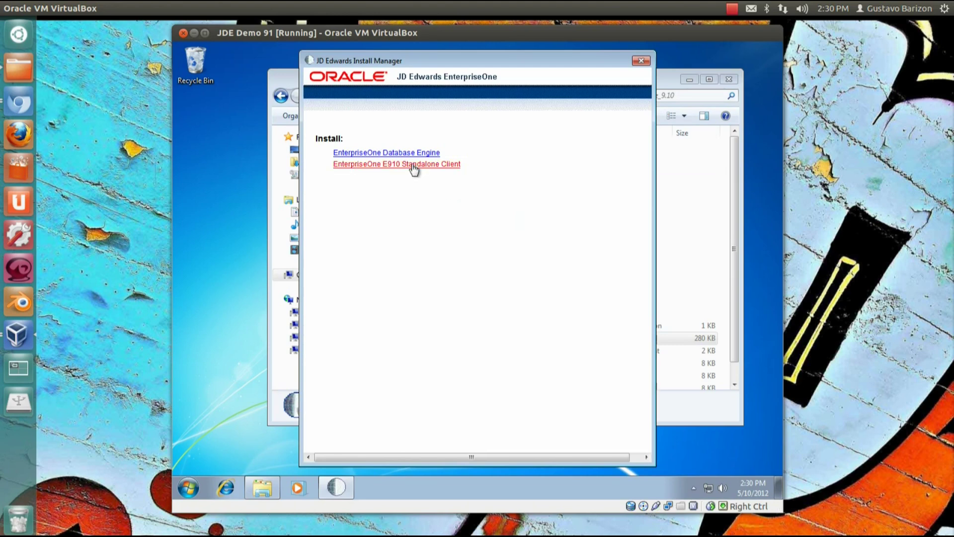
# Start the EnterpriseOne E910 Standalone Client install, accept the license and keep the default home path.
pyautogui.click(413, 164)
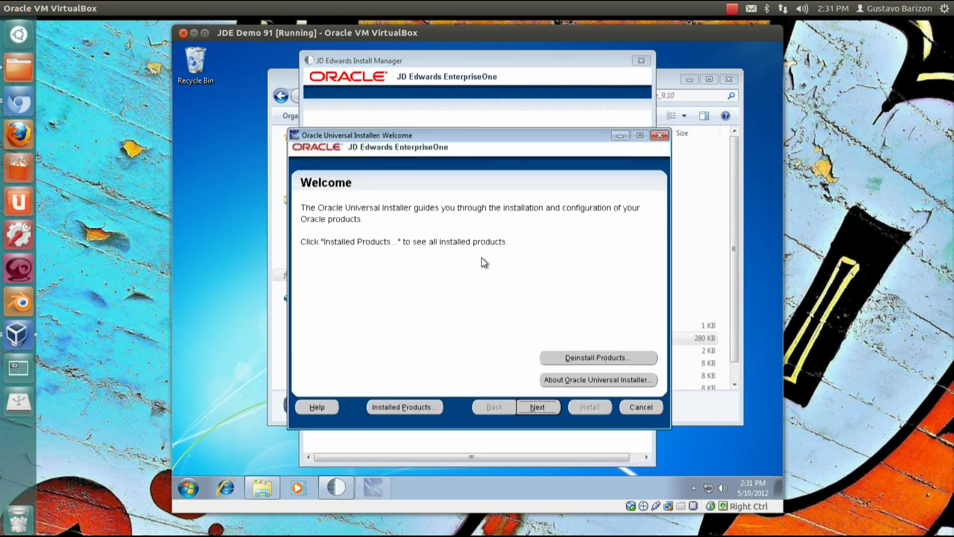
pyautogui.click(543, 409)
pyautogui.click(502, 374)
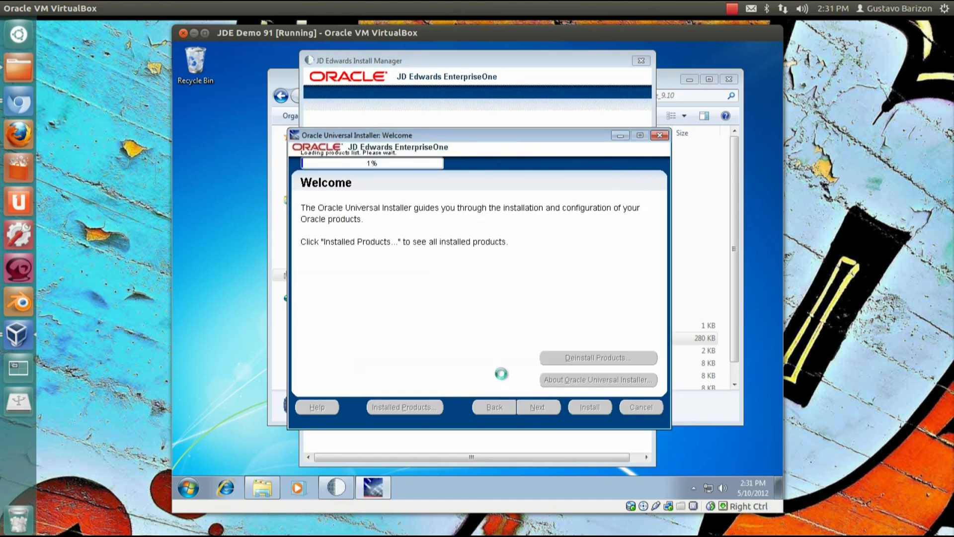
pyautogui.click(539, 408)
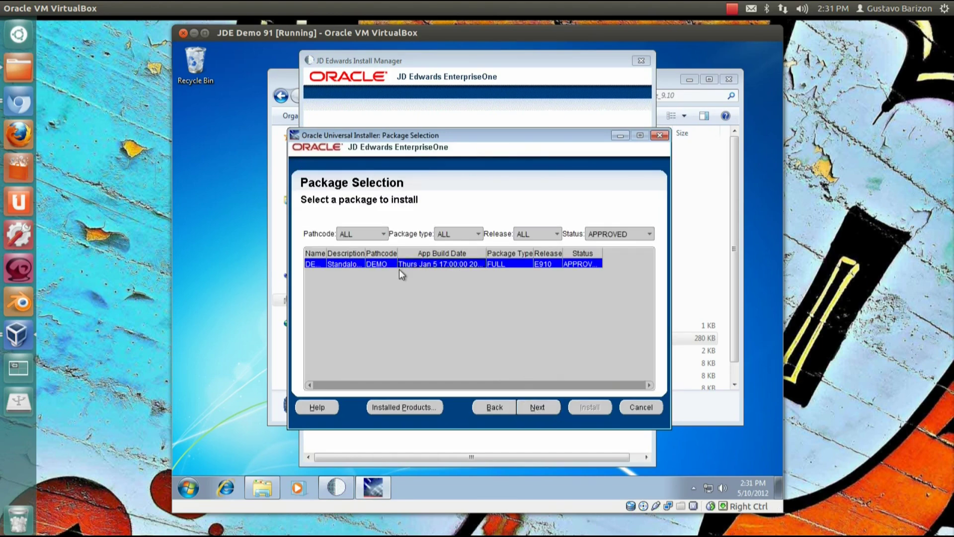
# Choose the DEMO package and Development objects mode.
pyautogui.press('super+plus')
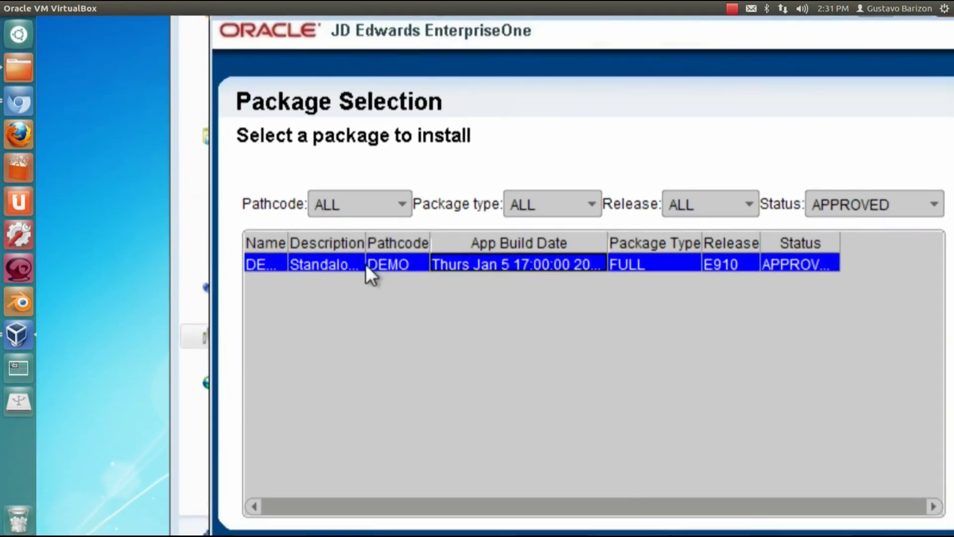
pyautogui.moveTo(321, 249); pyautogui.dragTo(431, 253)
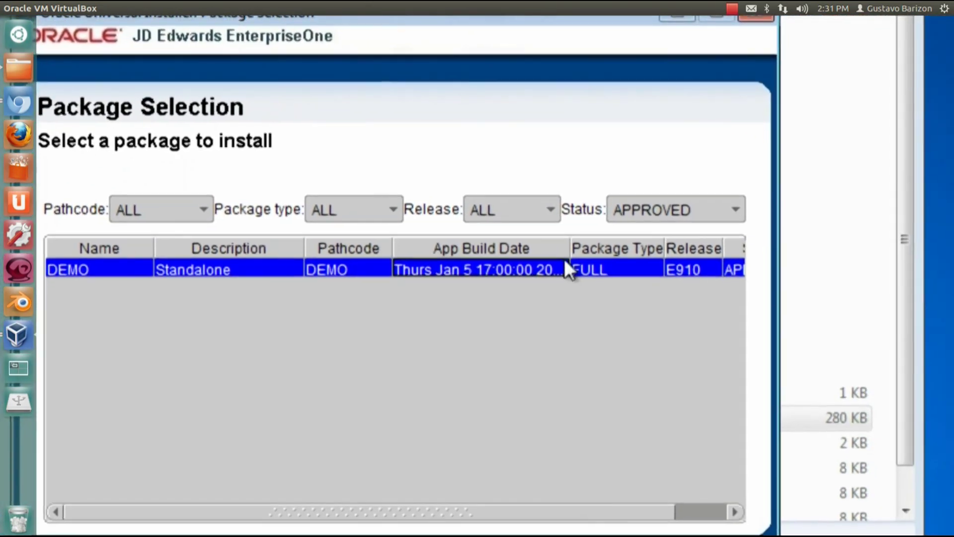
pyautogui.moveTo(565, 255); pyautogui.dragTo(577, 255)
pyautogui.press('super+minus')
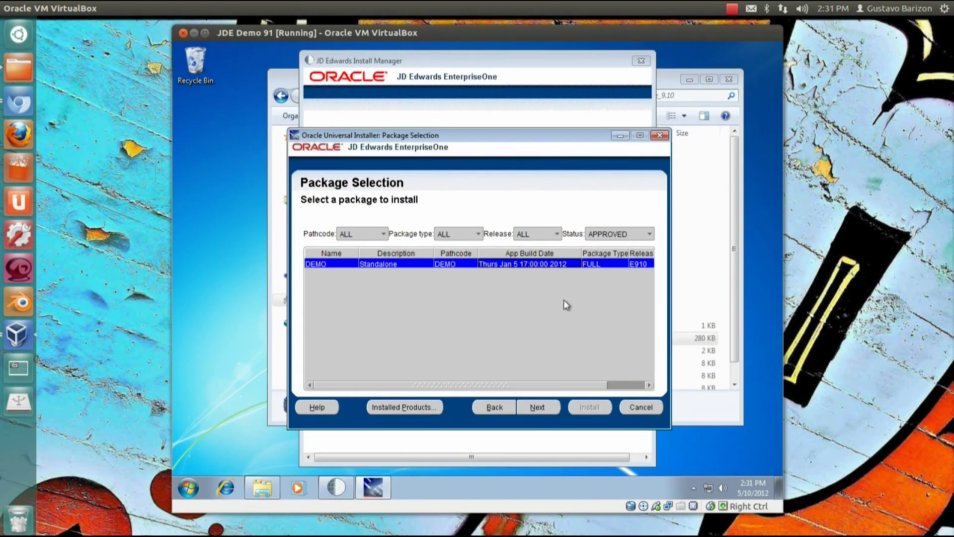
pyautogui.click(540, 406)
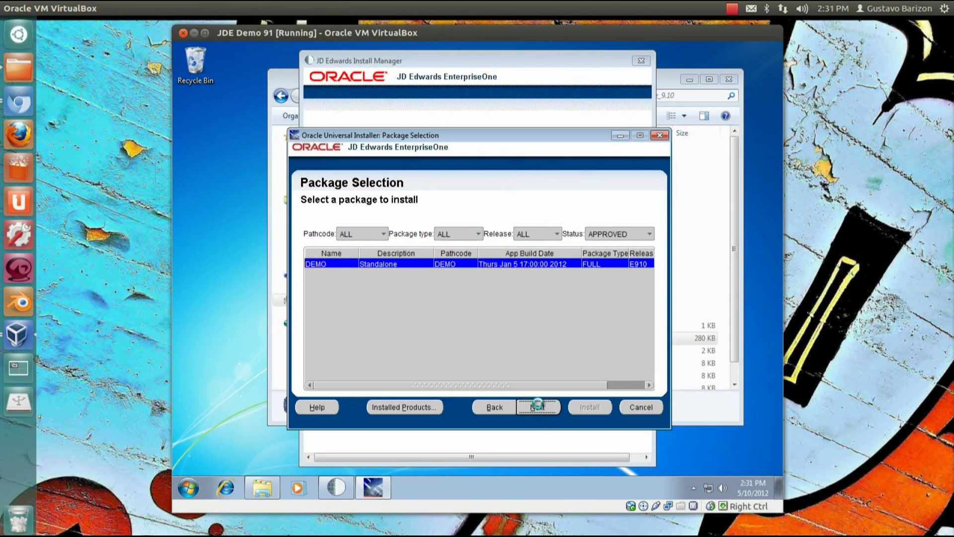
pyautogui.press('super+plus')
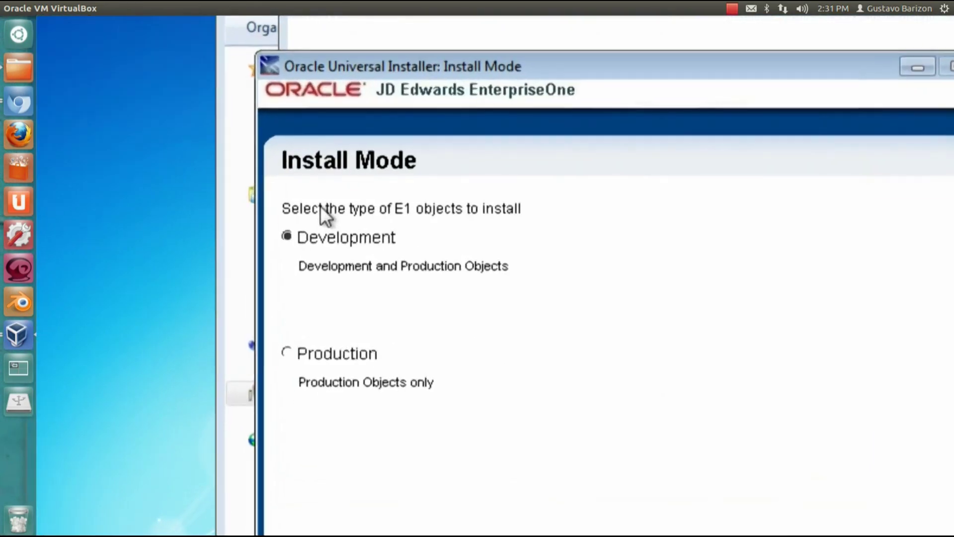
pyautogui.press('super+minus')
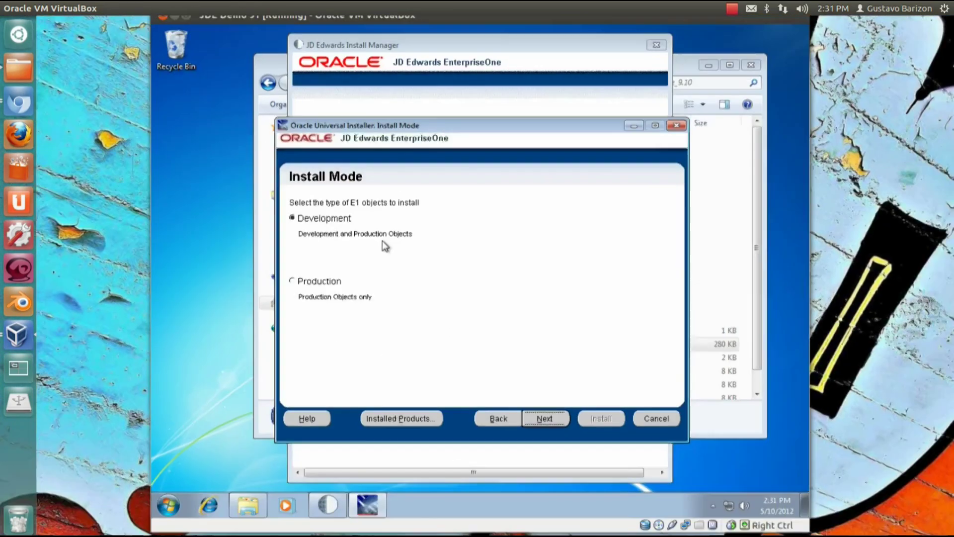
pyautogui.click(535, 409)
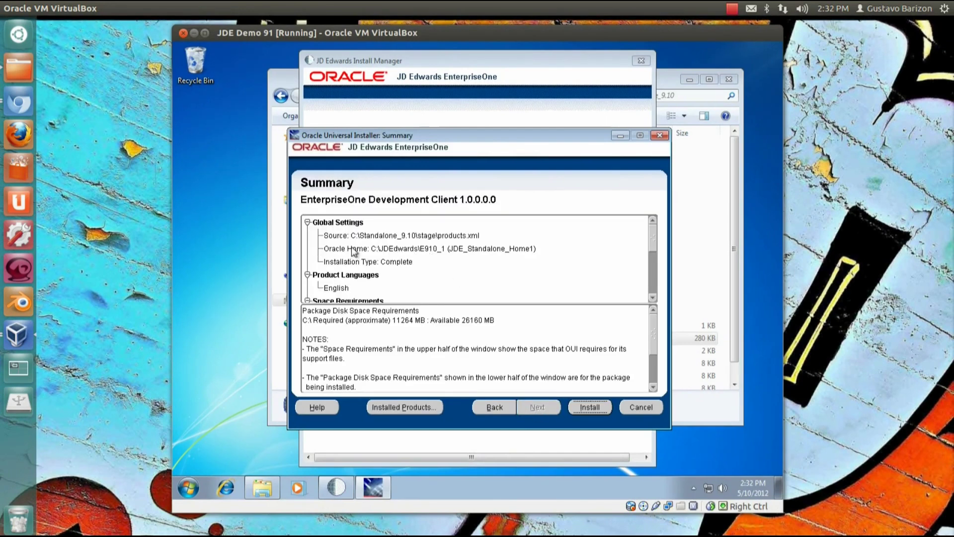
# Scroll through the Summary page listing the six products to be installed.
pyautogui.hotkey('ctrl', 'alt', 'l')
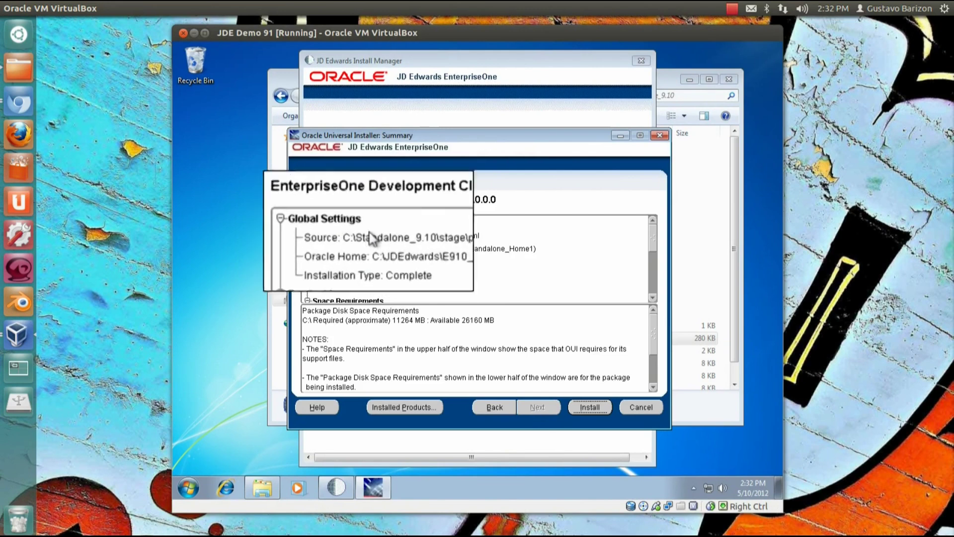
pyautogui.hotkey('ctrl', 'alt', 'l')
pyautogui.scroll(-1, 379, 262)
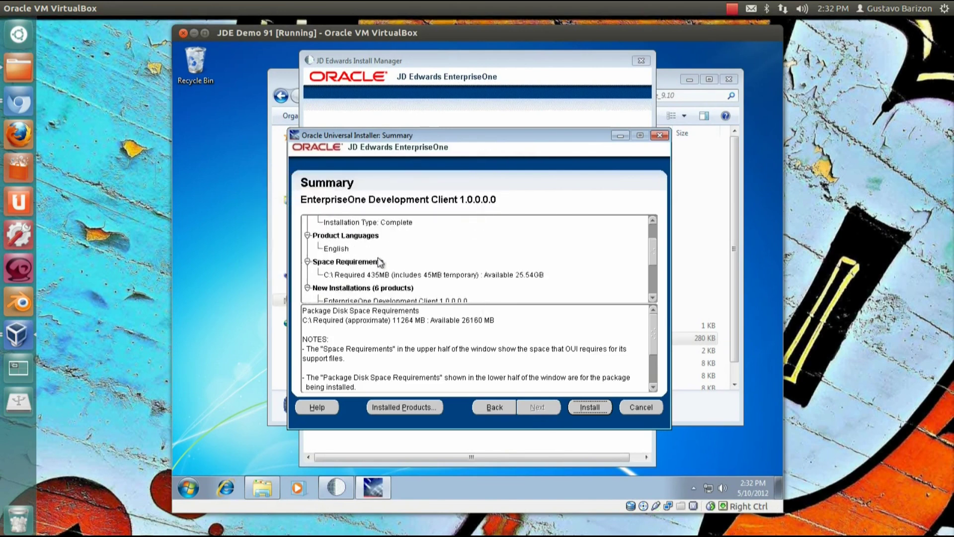
pyautogui.scroll(-1, 379, 262)
pyautogui.scroll(-1, 378, 259)
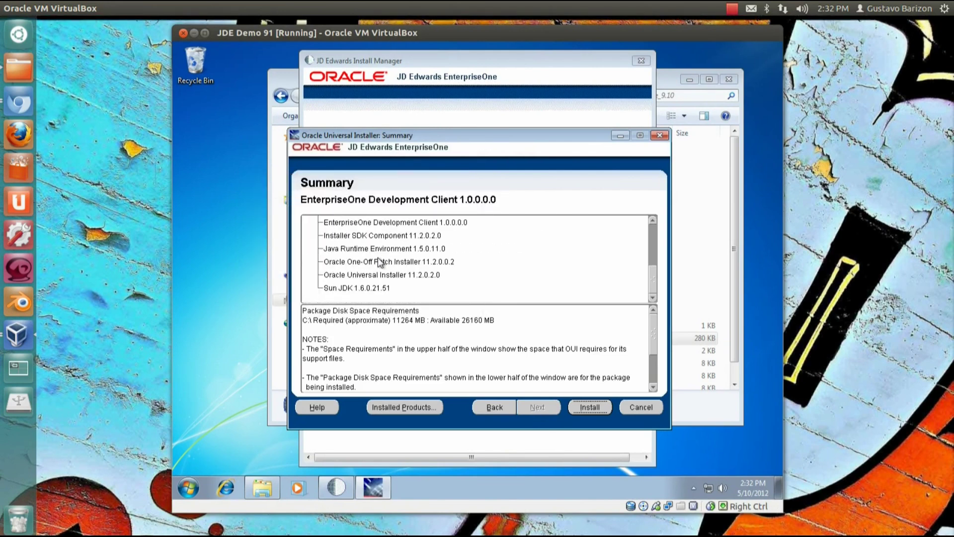
pyautogui.scroll(-2, 377, 331)
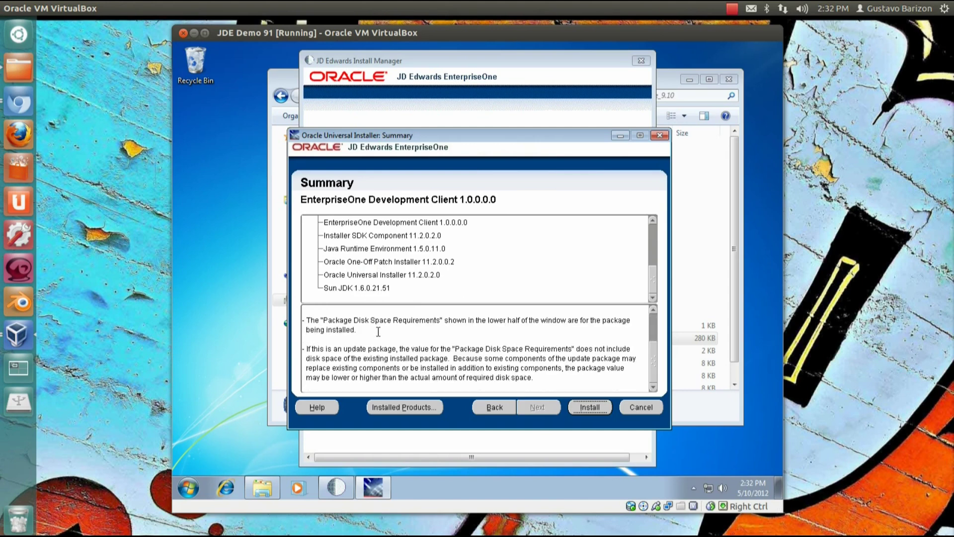
# Install the EnterpriseOne Development Client from the Summary page.
pyautogui.click(580, 408)
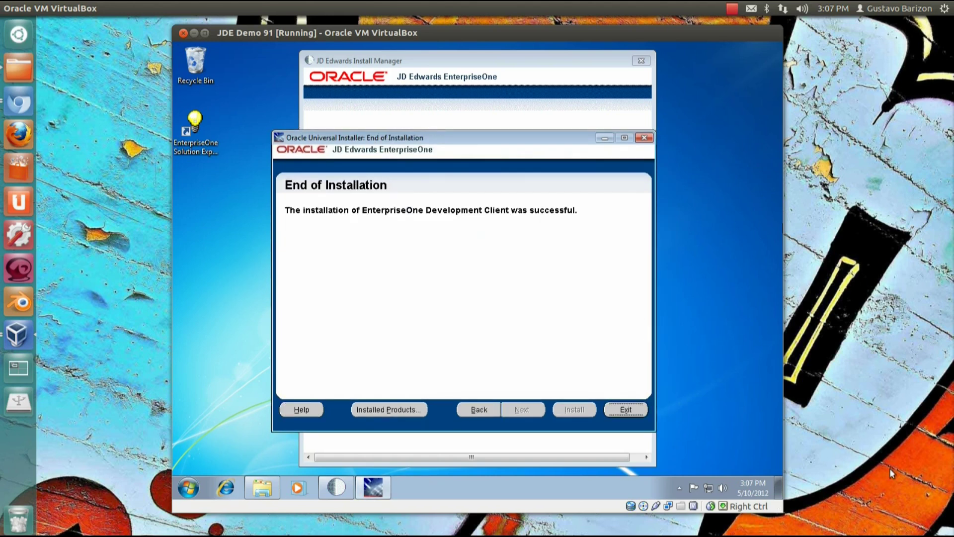
# Exit the finished installer and copy tnsnames.ora from C:\Oracle\E1Local\NETWORK\ADMIN.
pyautogui.click(625, 409)
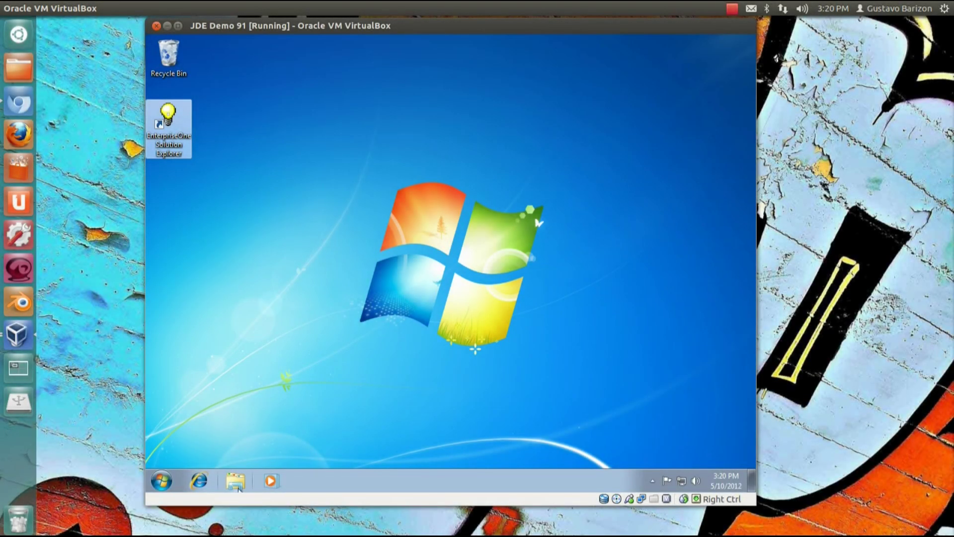
pyautogui.click(235, 481)
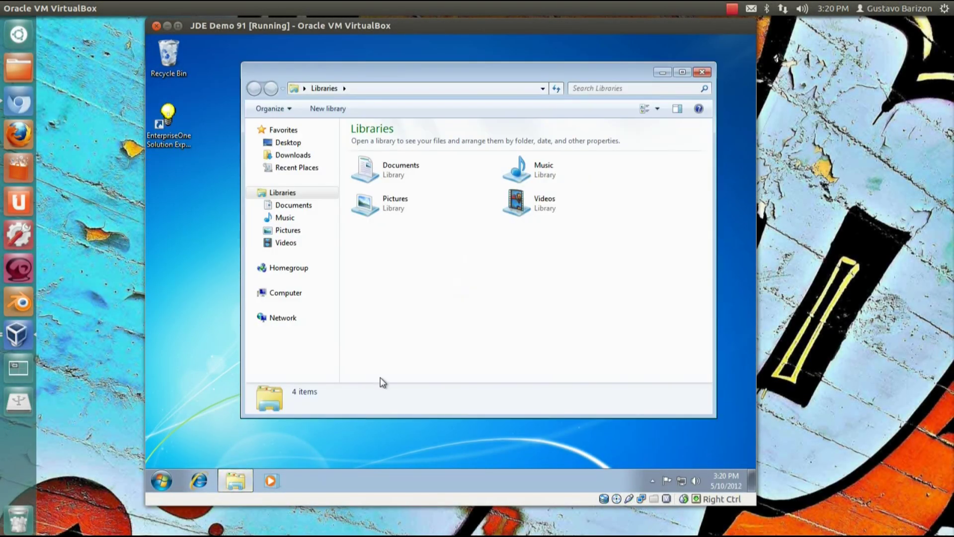
pyautogui.click(279, 293)
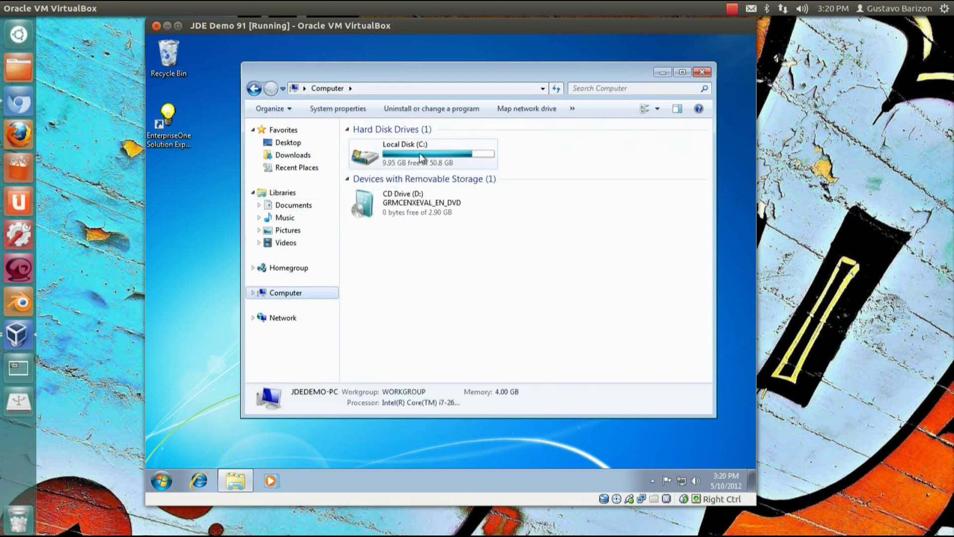
pyautogui.doubleClick(419, 153)
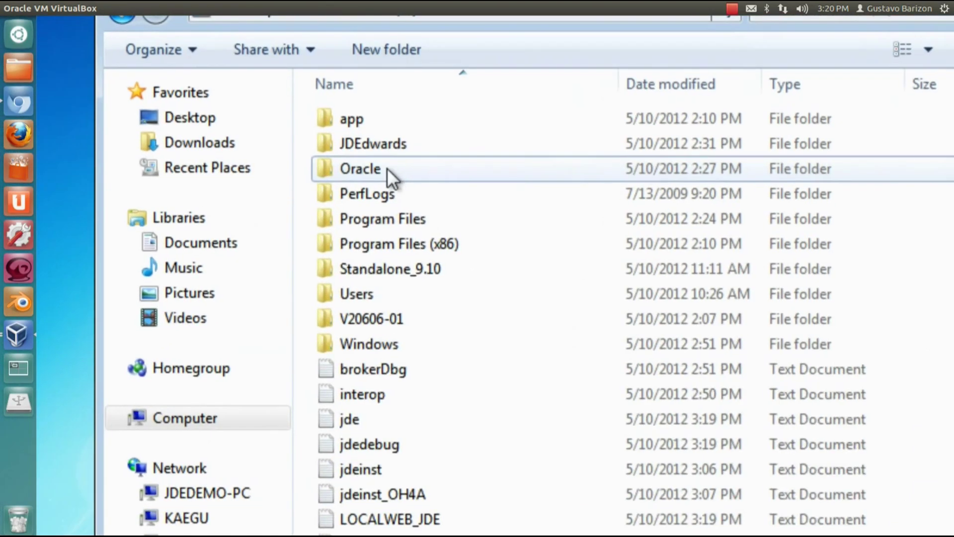
pyautogui.doubleClick(388, 169)
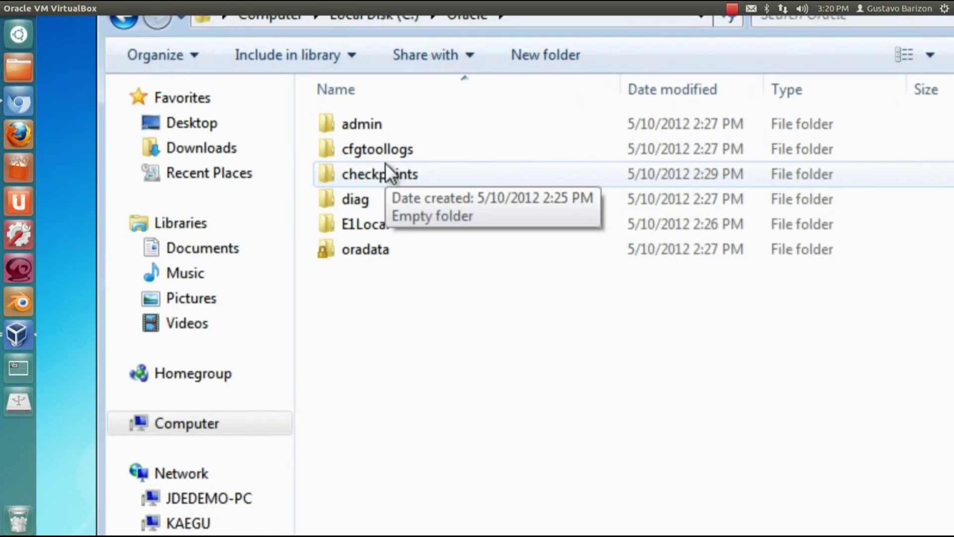
pyautogui.doubleClick(382, 193)
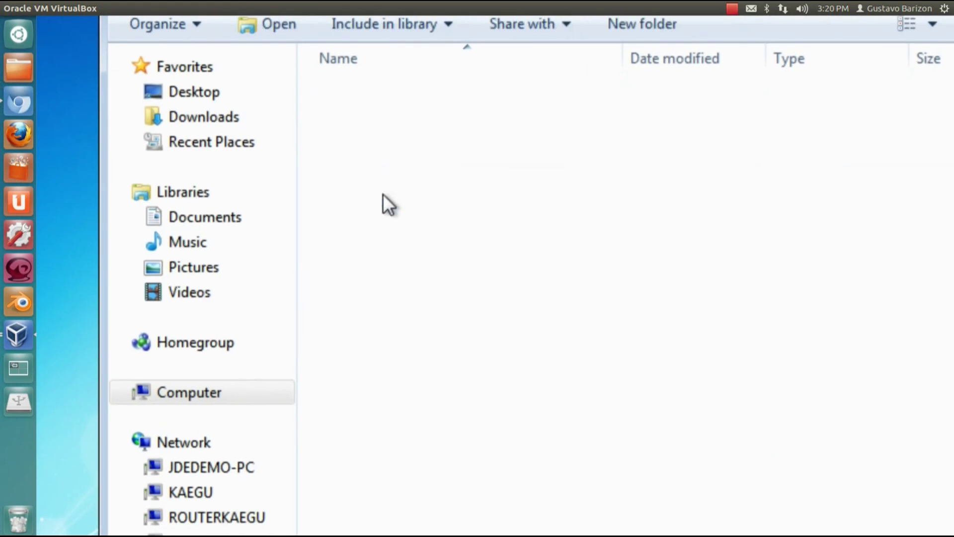
pyautogui.scroll(-12, 383, 238)
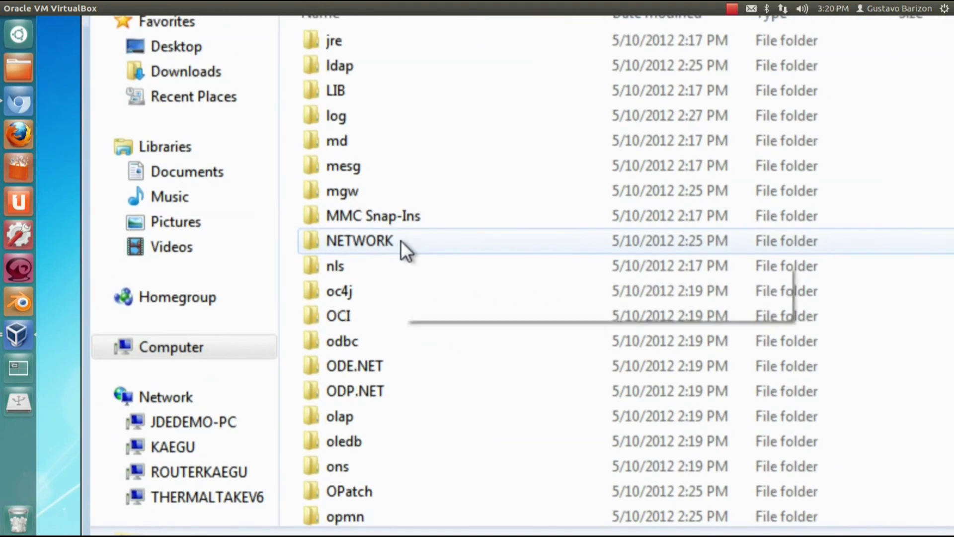
pyautogui.doubleClick(400, 240)
pyautogui.doubleClick(384, 157)
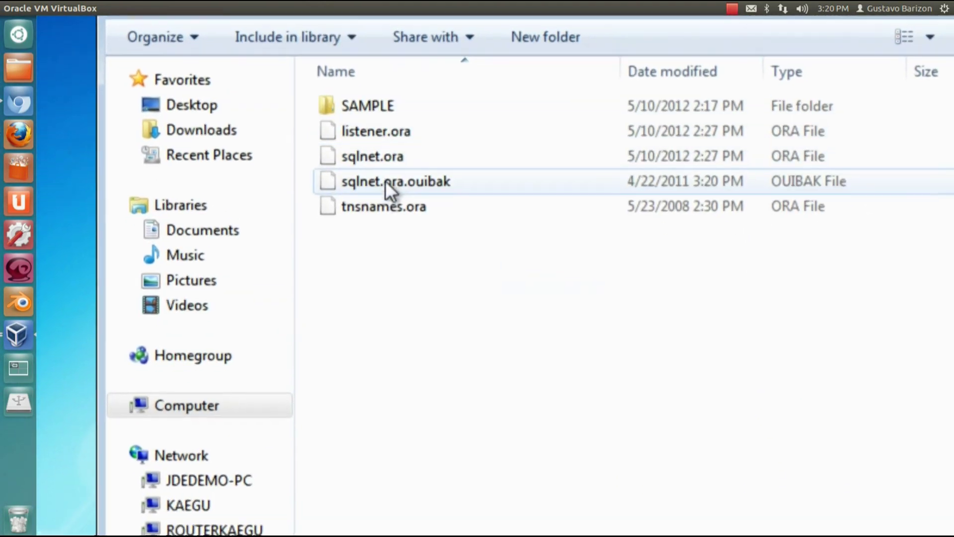
pyautogui.rightClick(380, 194)
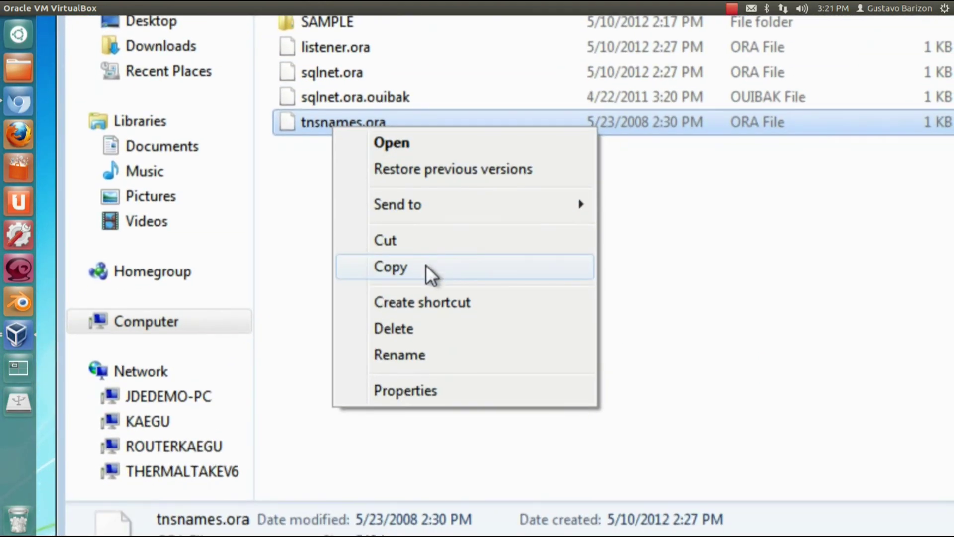
pyautogui.click(426, 264)
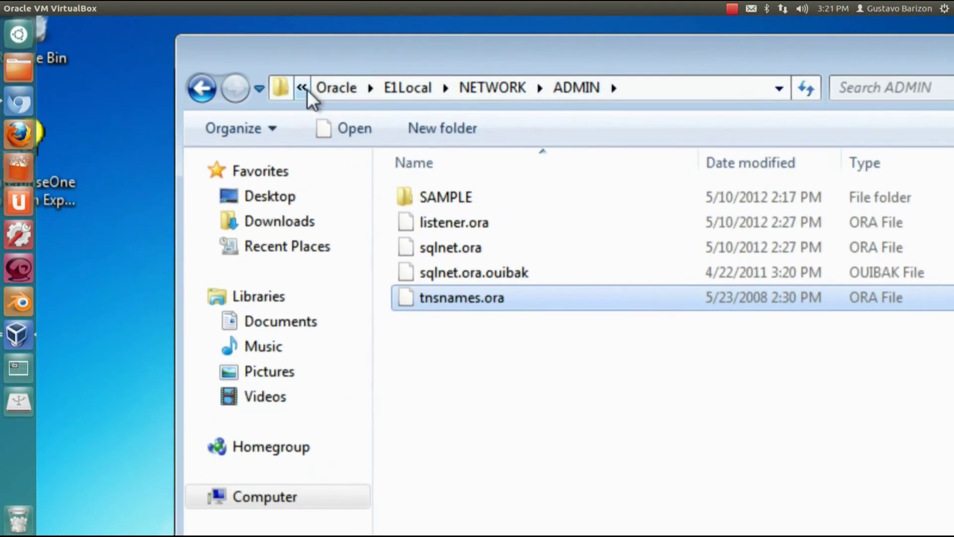
# Paste tnsnames.ora into C:\app\jdedemo\product\11.2.0\client_1\network\admin.
pyautogui.click(378, 87)
pyautogui.click(302, 87)
pyautogui.click(306, 103)
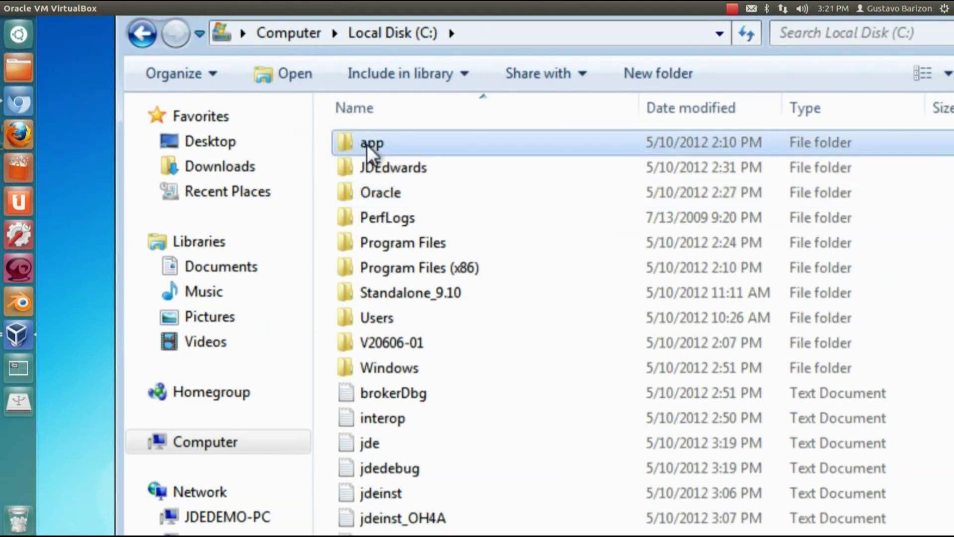
pyautogui.doubleClick(368, 144)
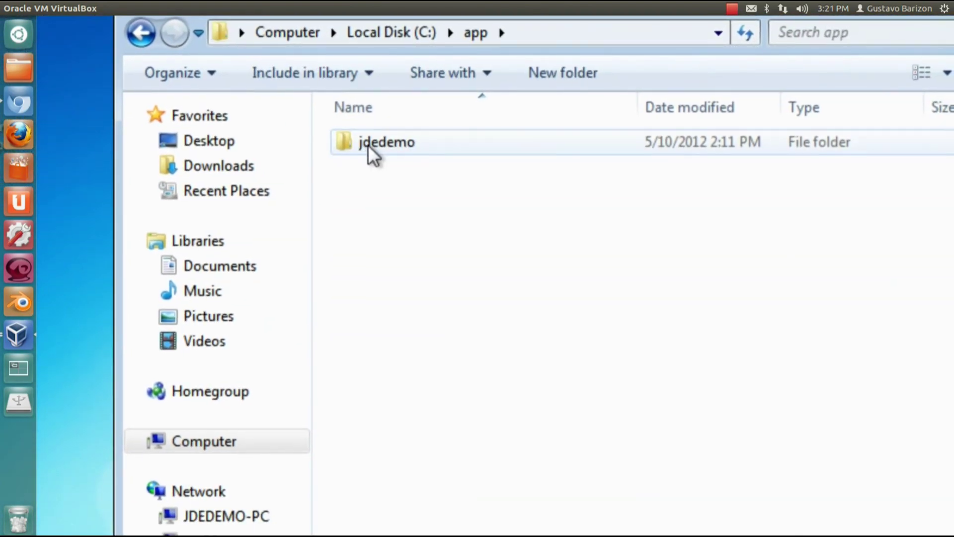
pyautogui.doubleClick(368, 144)
pyautogui.doubleClick(418, 181)
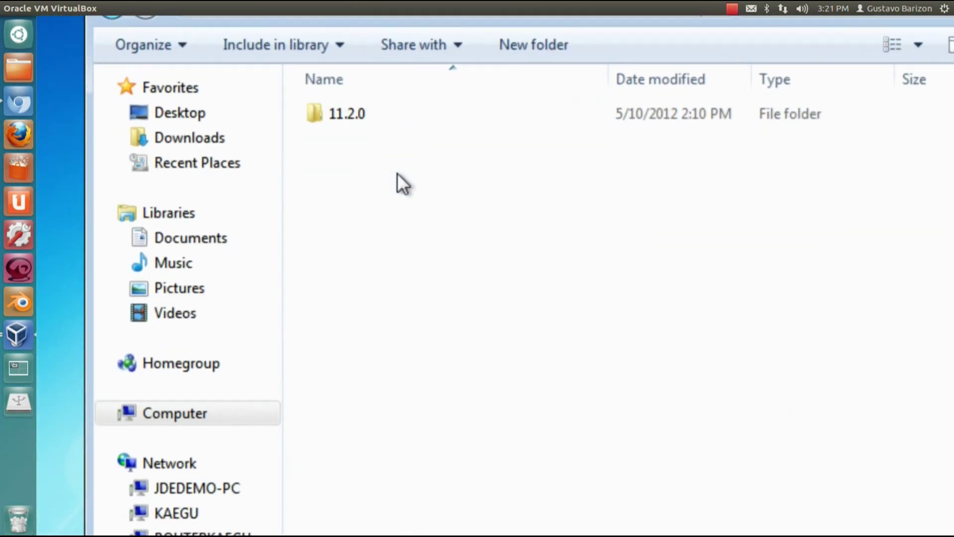
pyautogui.doubleClick(378, 144)
pyautogui.doubleClick(377, 144)
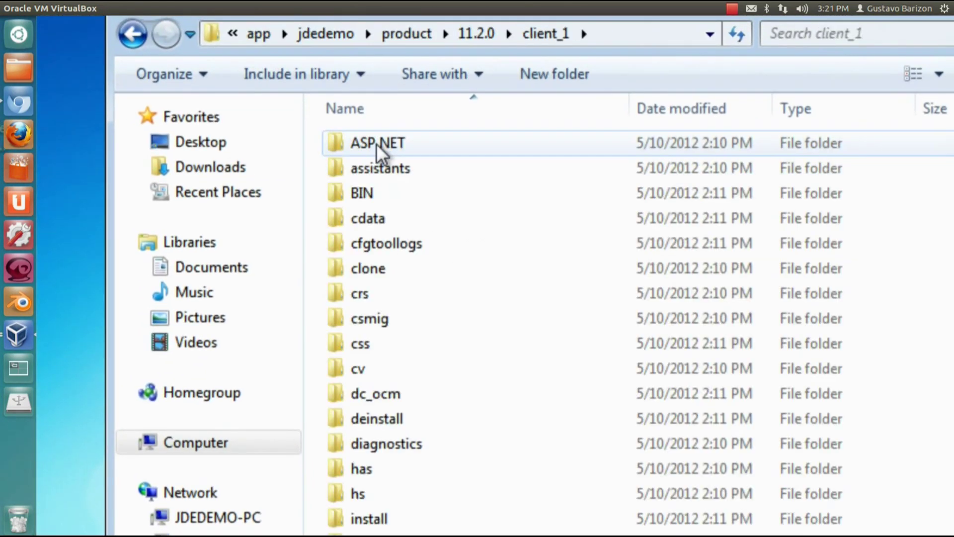
pyautogui.scroll(-6, 387, 222)
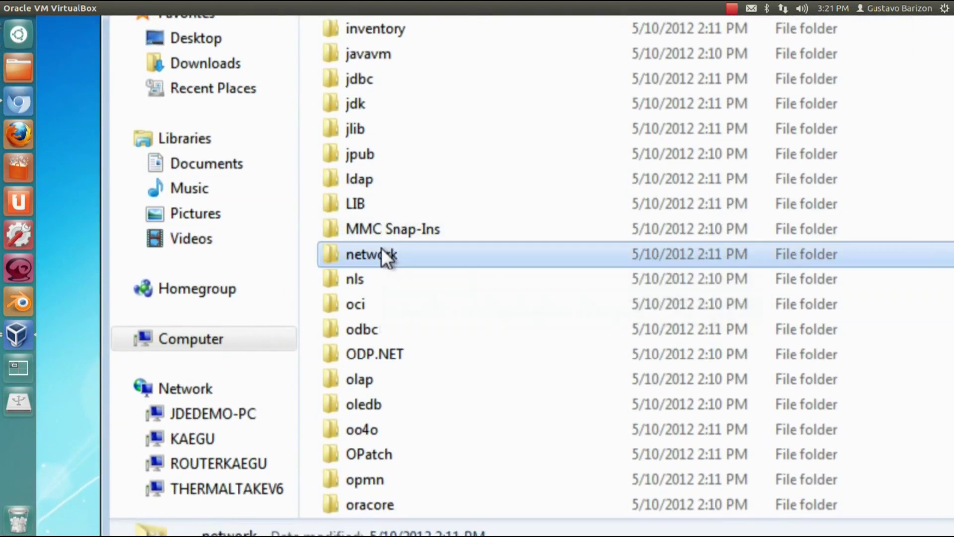
pyautogui.doubleClick(381, 248)
pyautogui.doubleClick(376, 144)
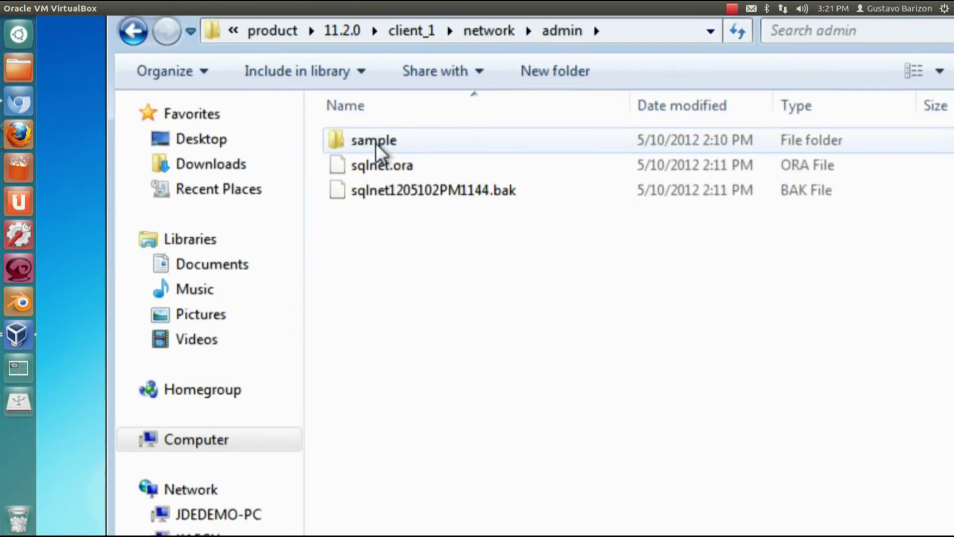
pyautogui.rightClick(380, 184)
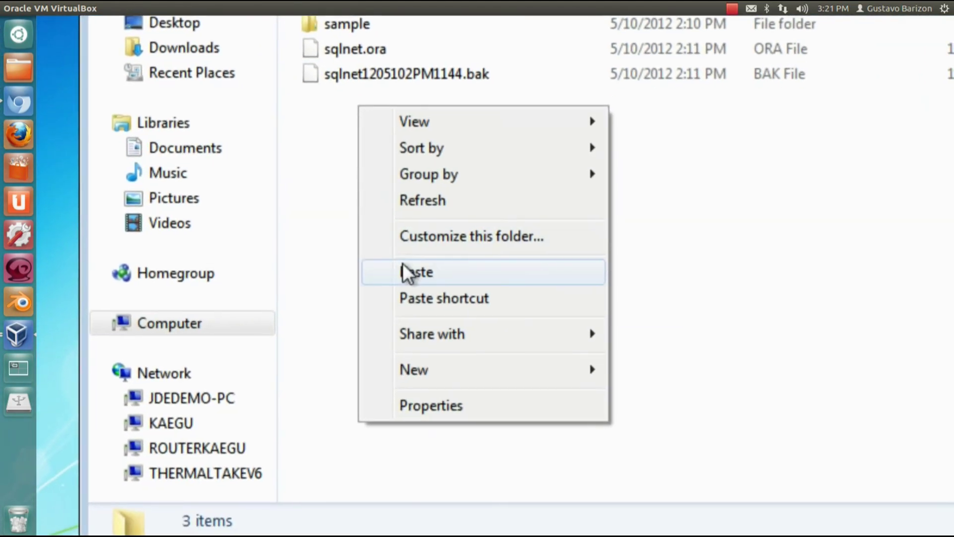
pyautogui.click(403, 264)
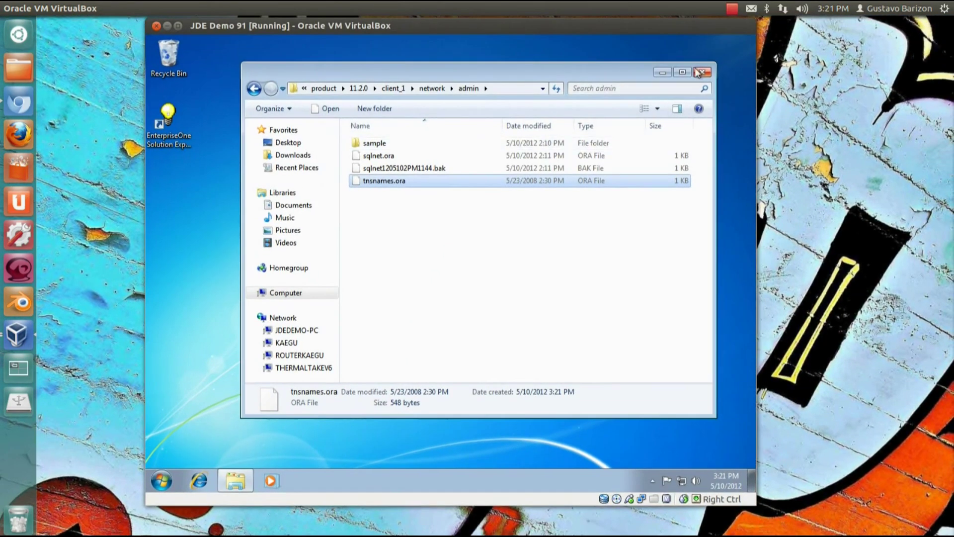
# Sign in to EnterpriseOne Solution Explorer with the password and launch the EnterpriseOne Menu.
pyautogui.click(702, 72)
pyautogui.doubleClick(170, 124)
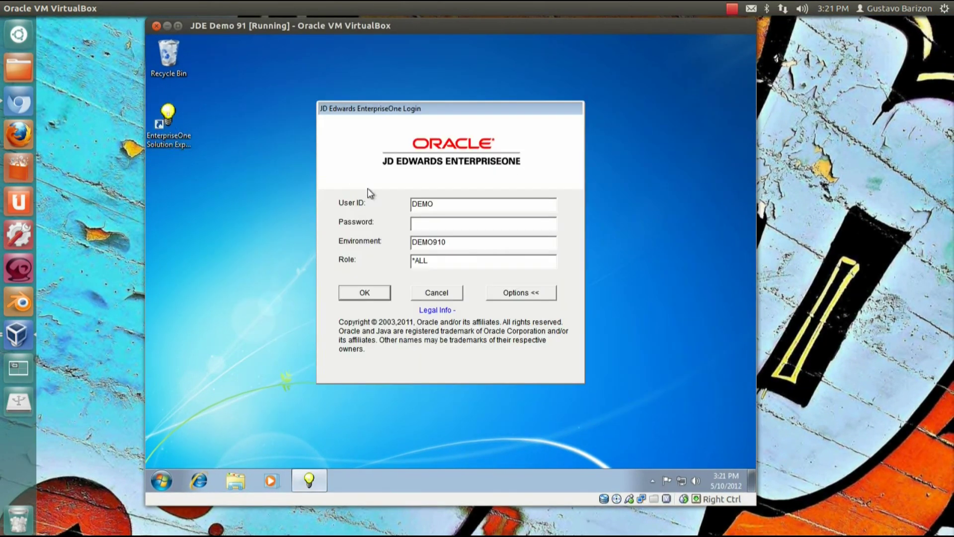
pyautogui.write('demo')
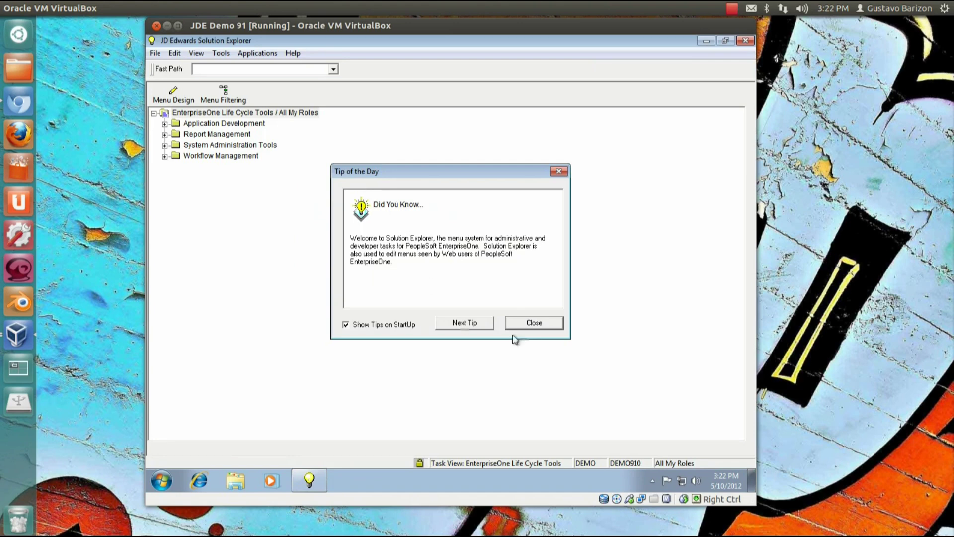
pyautogui.click(526, 324)
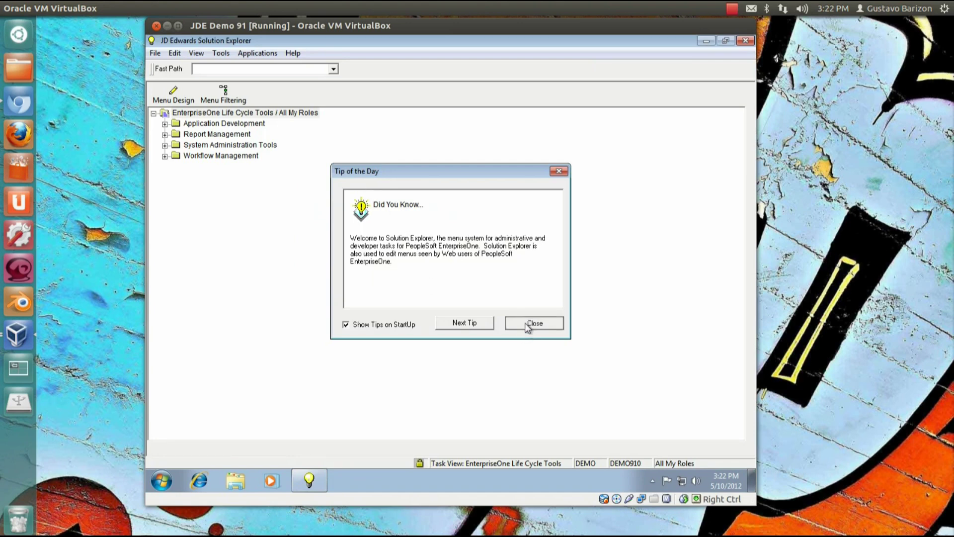
pyautogui.click(219, 54)
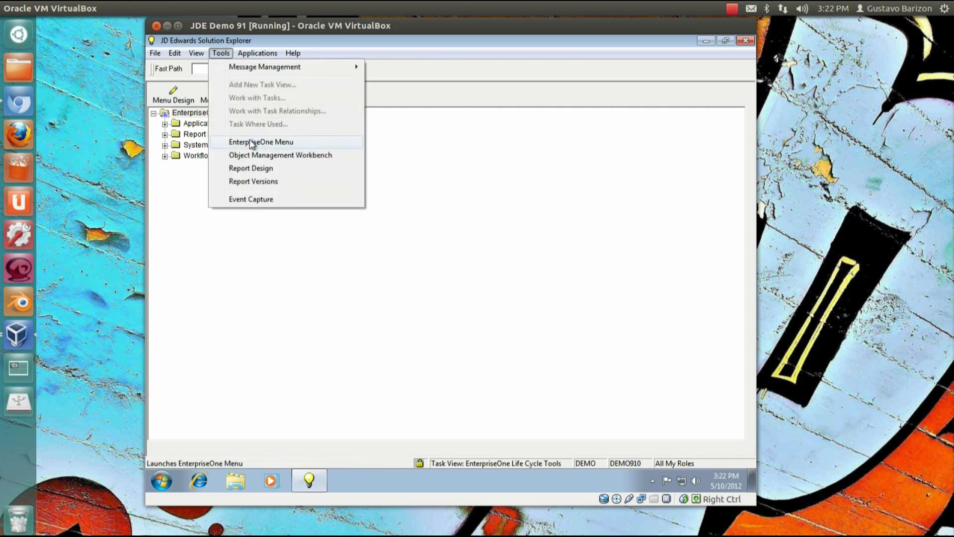
pyautogui.click(250, 143)
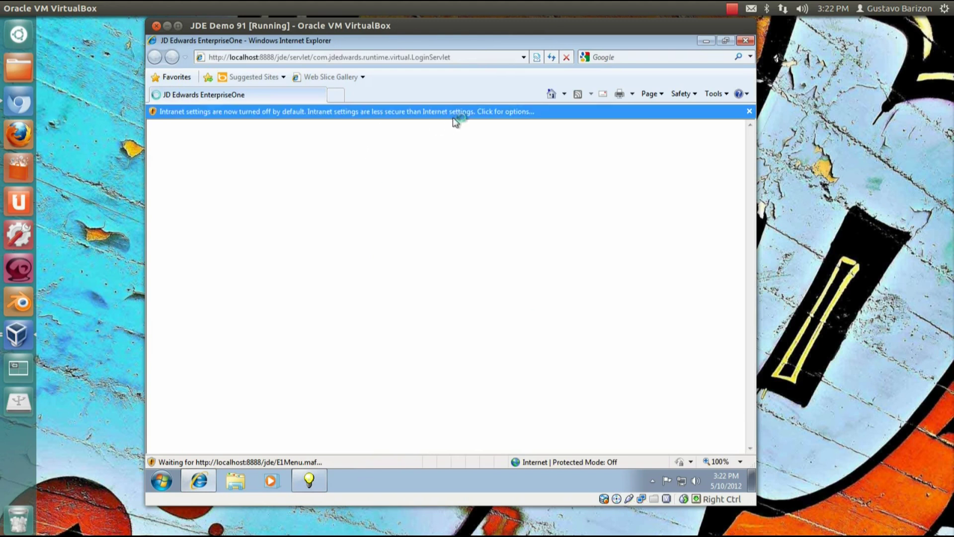
# Dismiss the intranet settings notice, make the browser full screen and reload the home page.
pyautogui.click(750, 111)
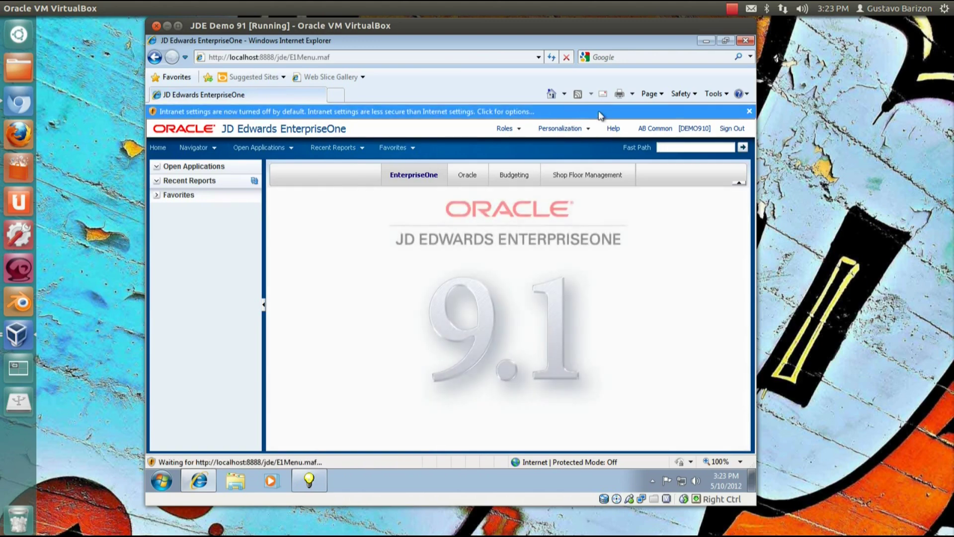
pyautogui.click(749, 112)
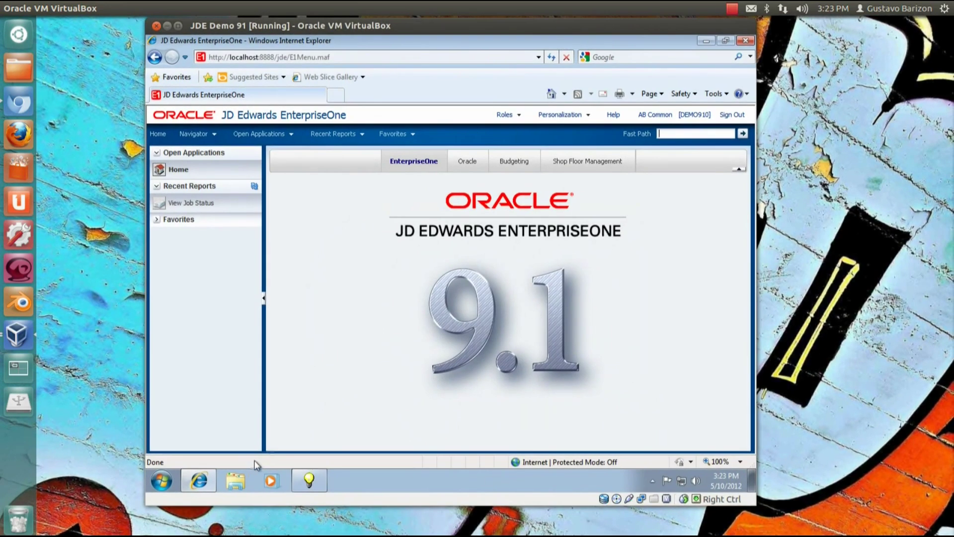
pyautogui.press('F11')
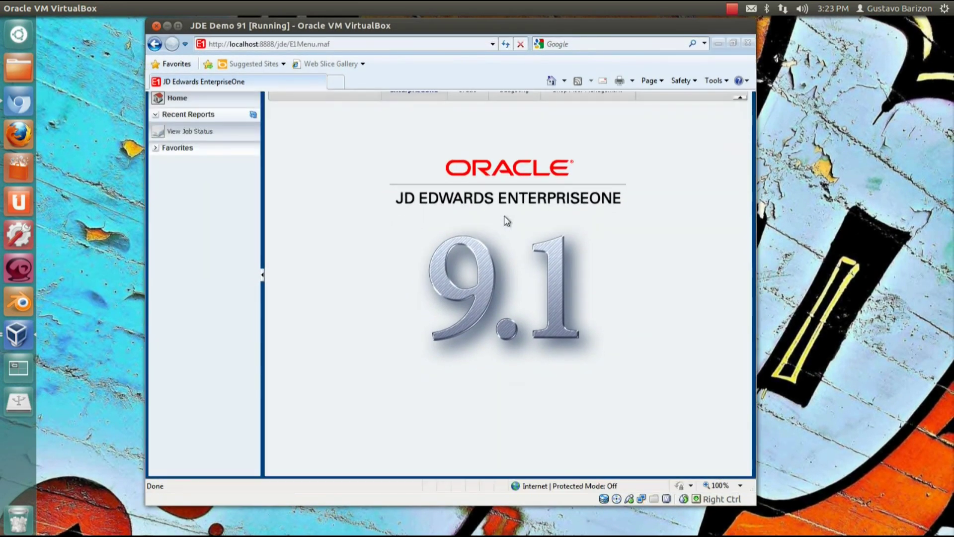
pyautogui.moveTo(549, 27); pyautogui.dragTo(606, 34)
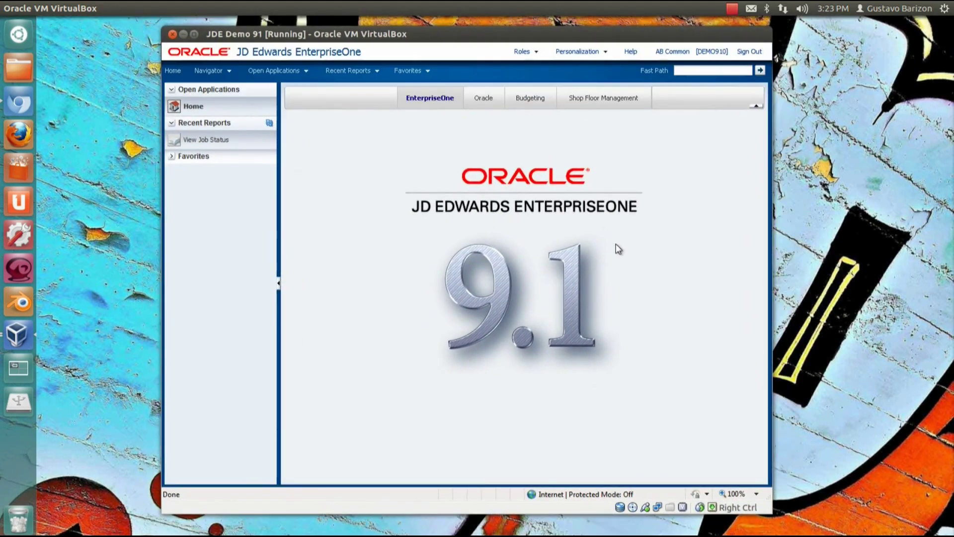
pyautogui.click(198, 107)
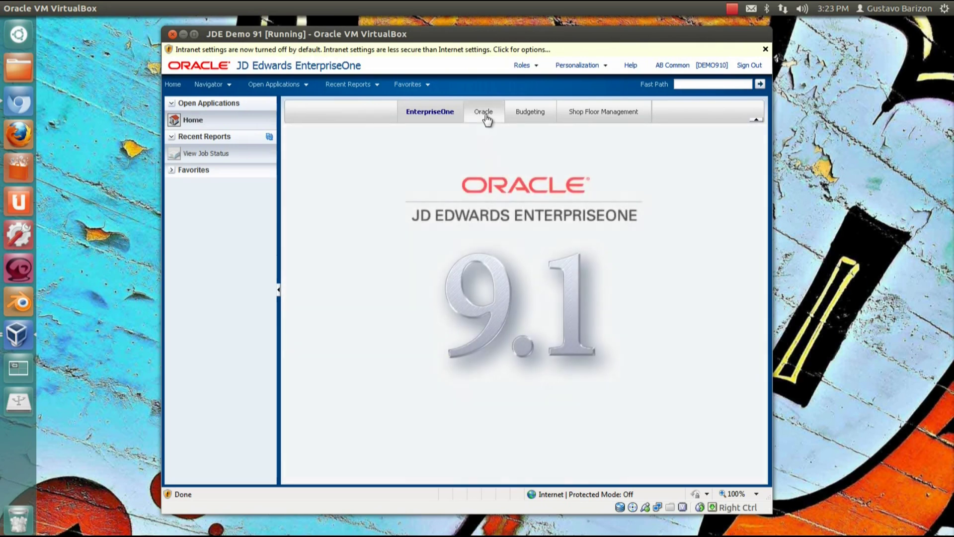
# Open Forecast Growth Patterns from the Budgeting task flow on the Oracle page.
pyautogui.click(485, 113)
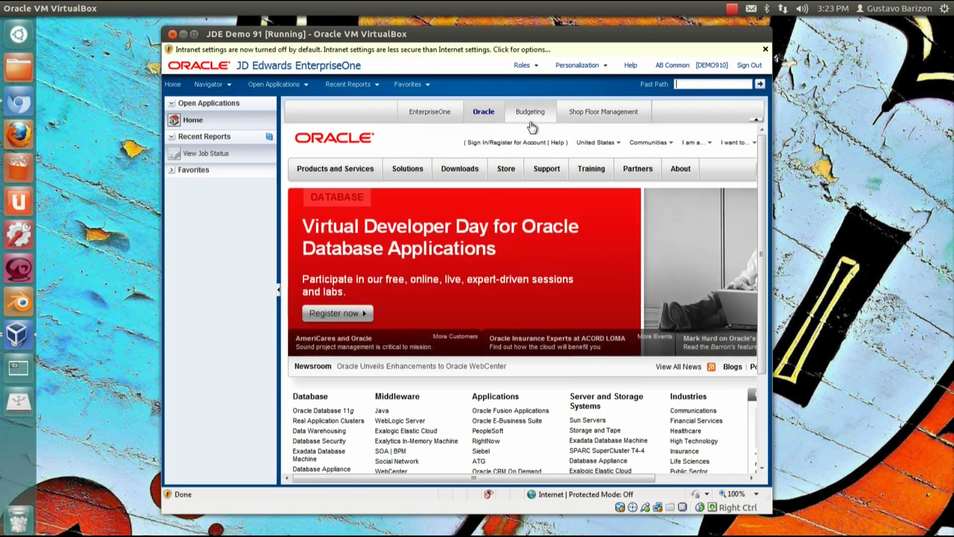
pyautogui.click(537, 119)
pyautogui.click(360, 183)
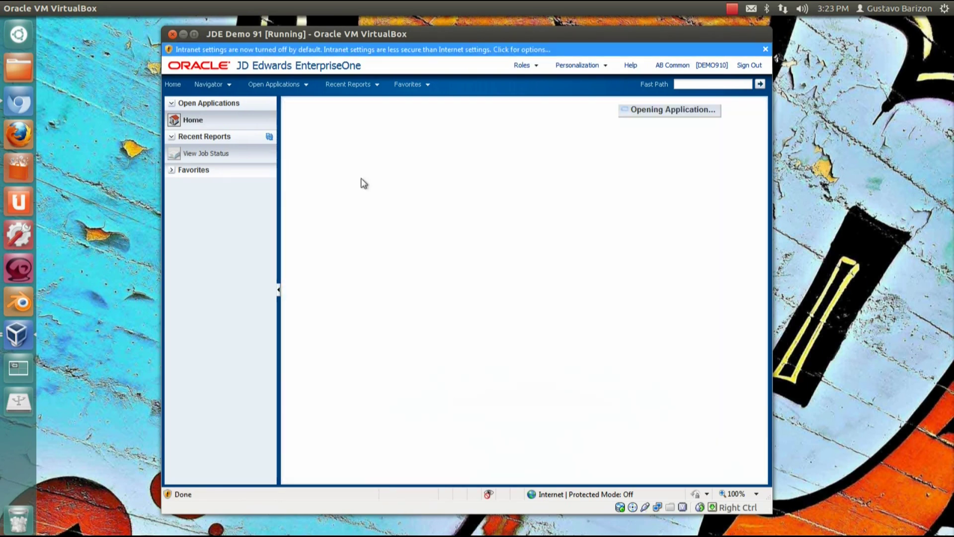